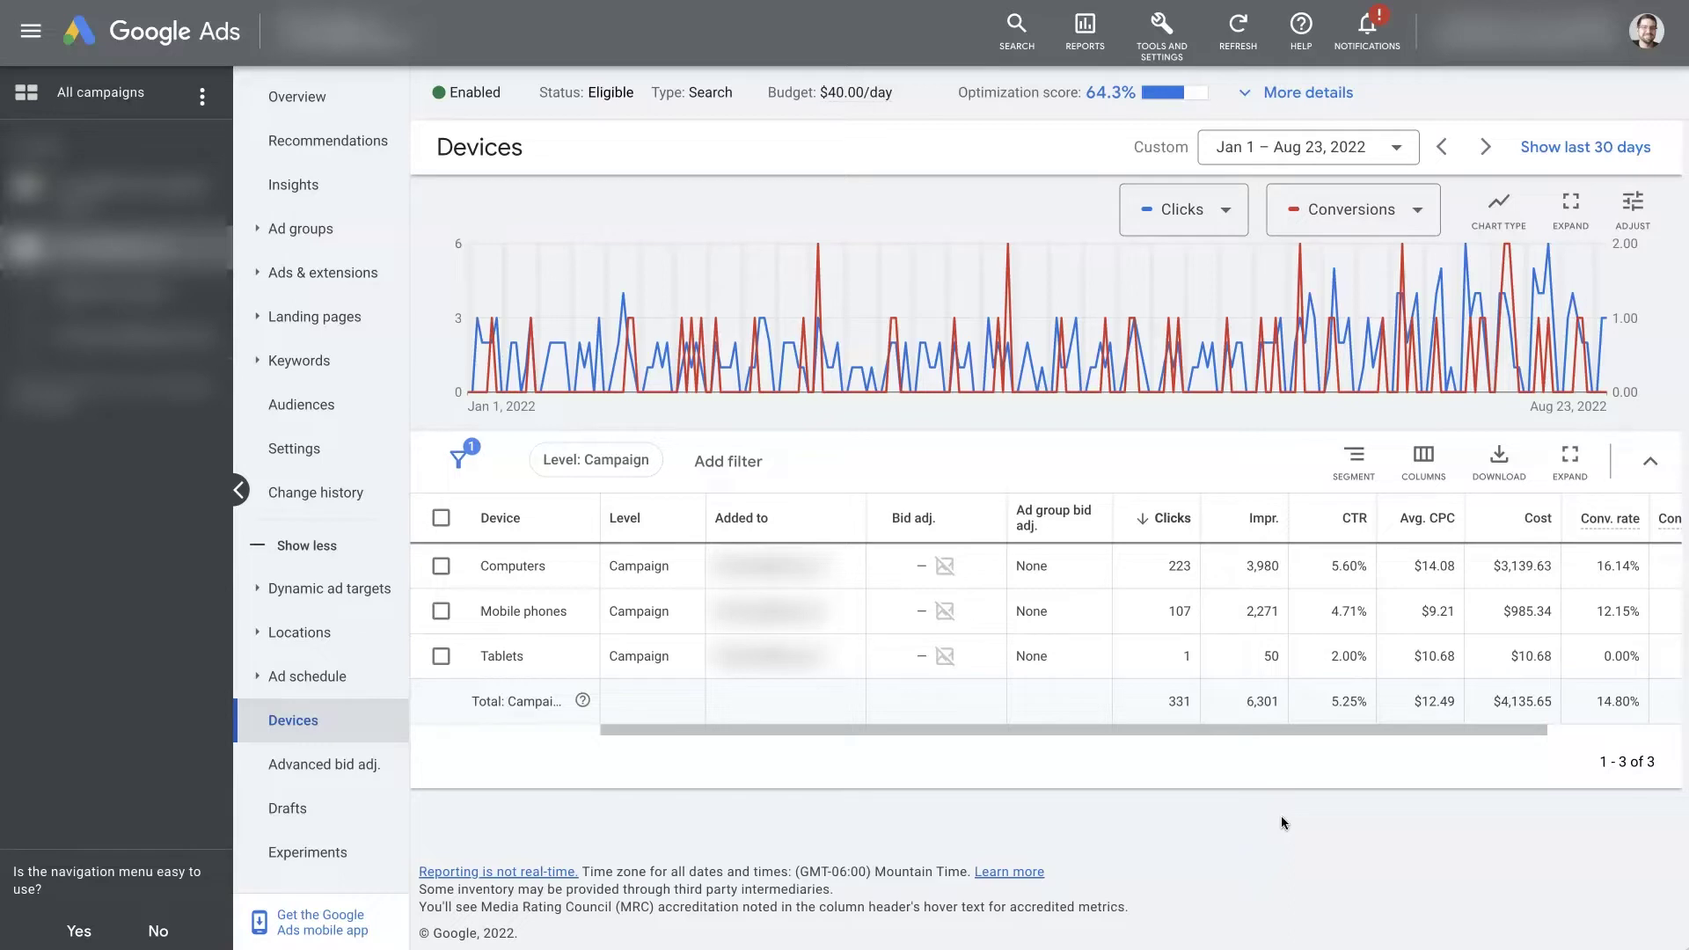
Collapse and then re-expand the campaign navigation list
left_click(1281, 816)
left_click(303, 546)
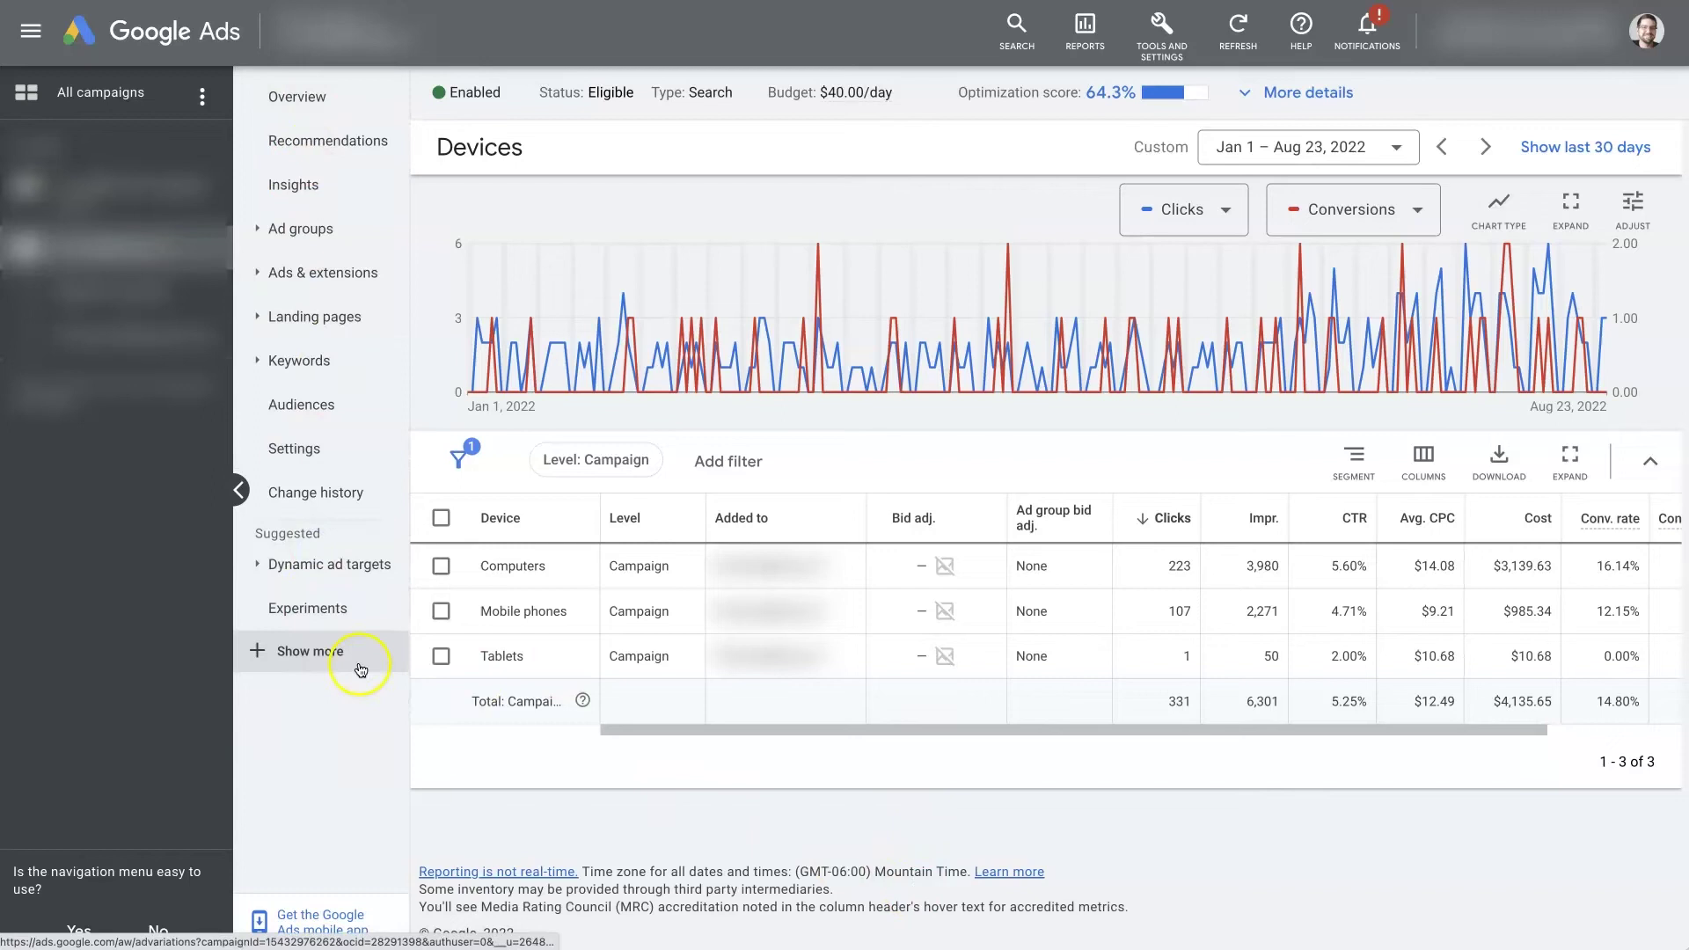
left_click(310, 656)
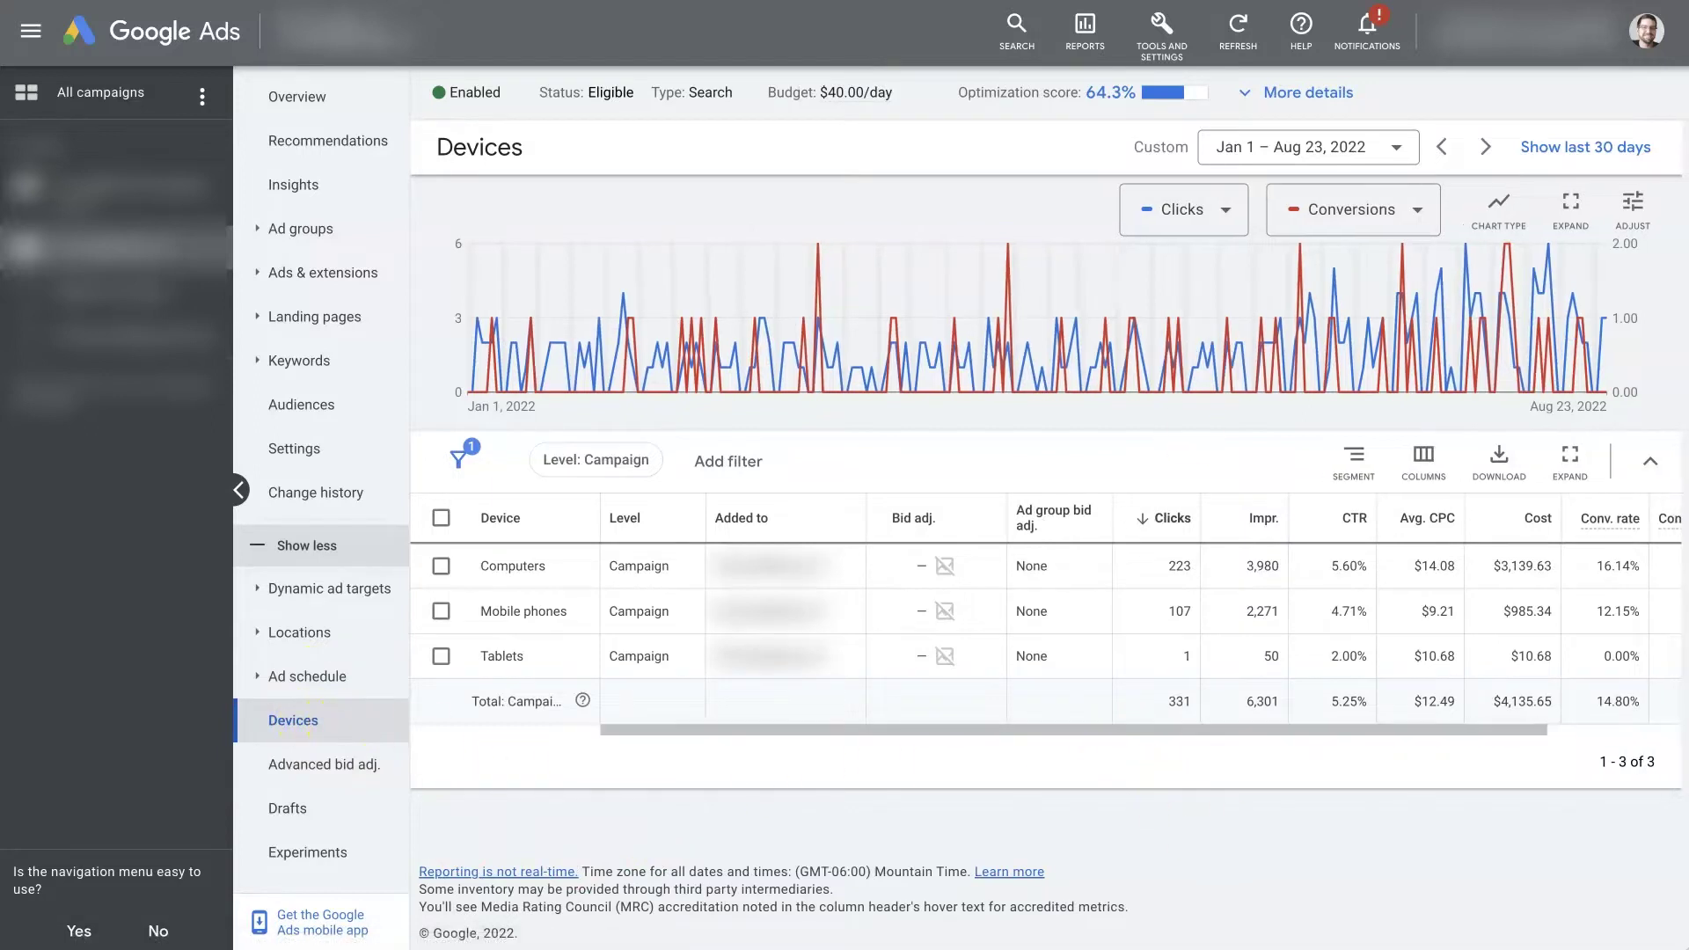
left_click(1170, 860)
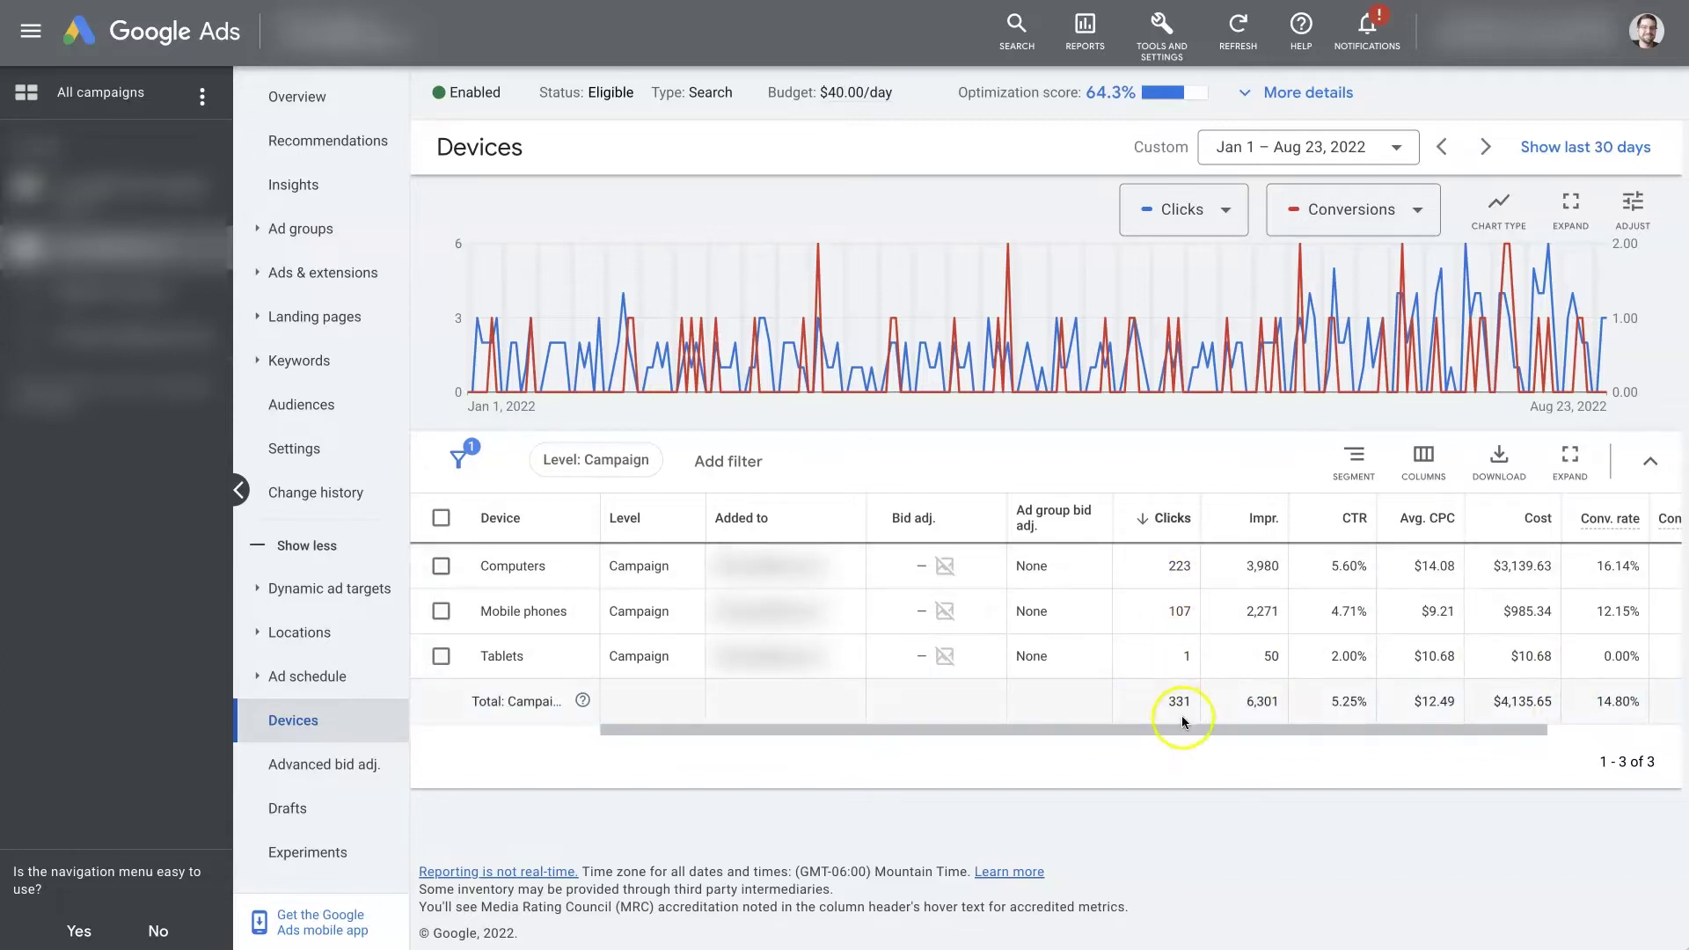
Scroll the Devices table right to show Conversions and Cost / conv. for computers, mobile phones and tablets
left_click_drag(1180, 722, 1381, 741)
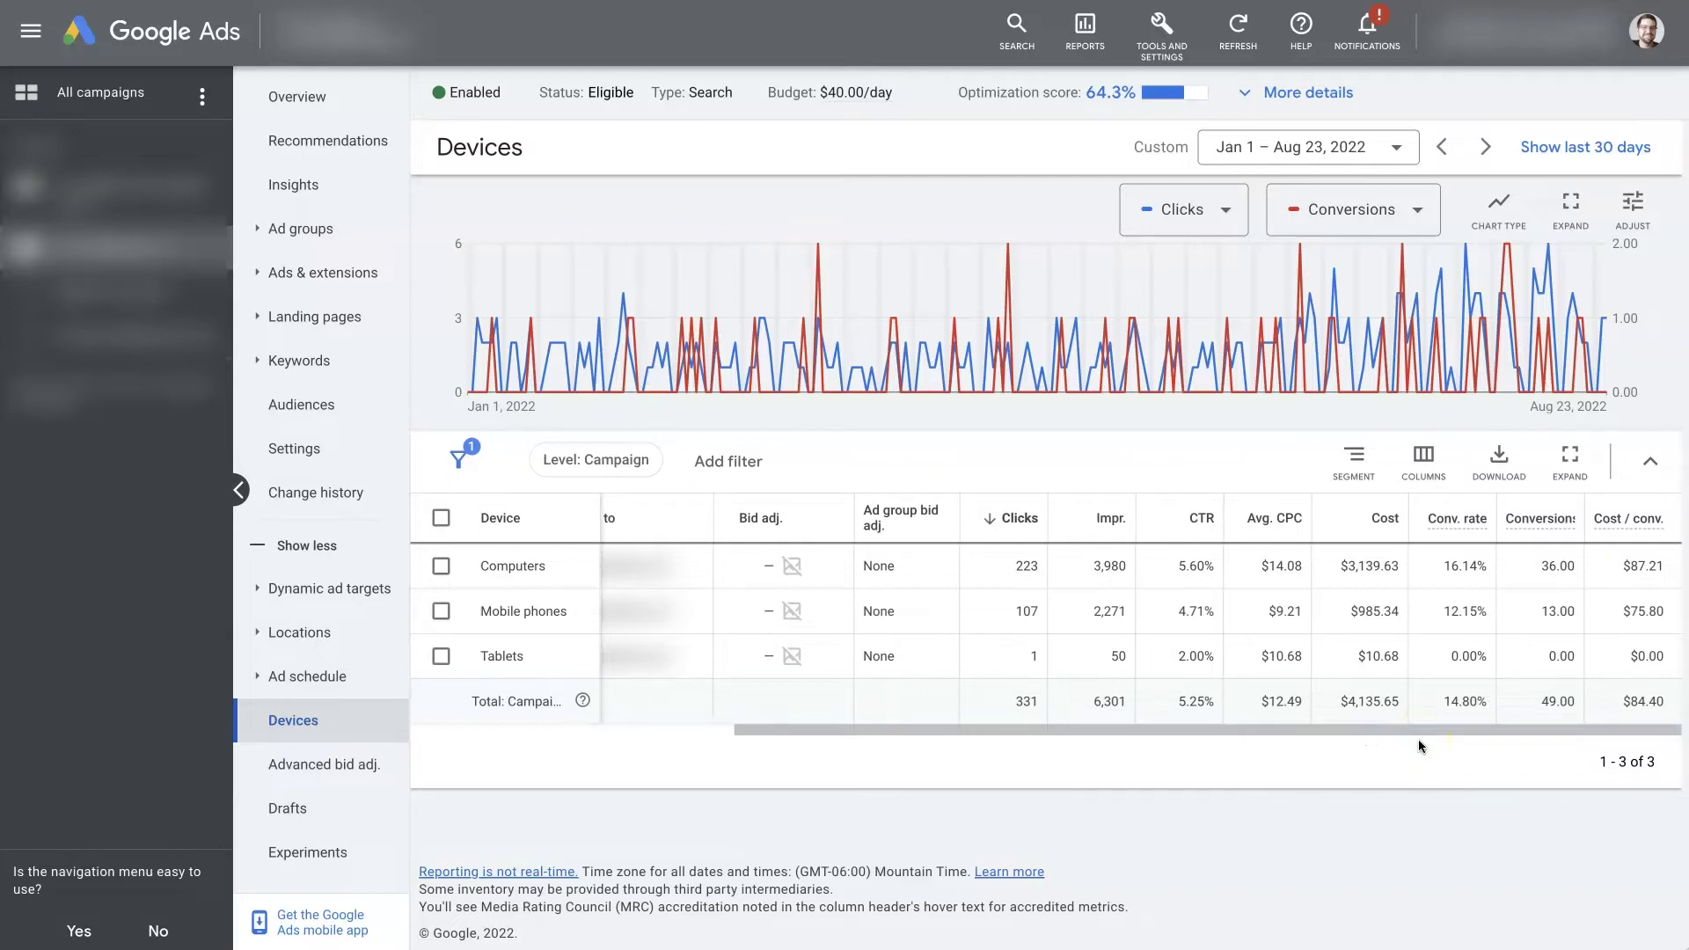
left_click(1597, 580)
left_click(1594, 656)
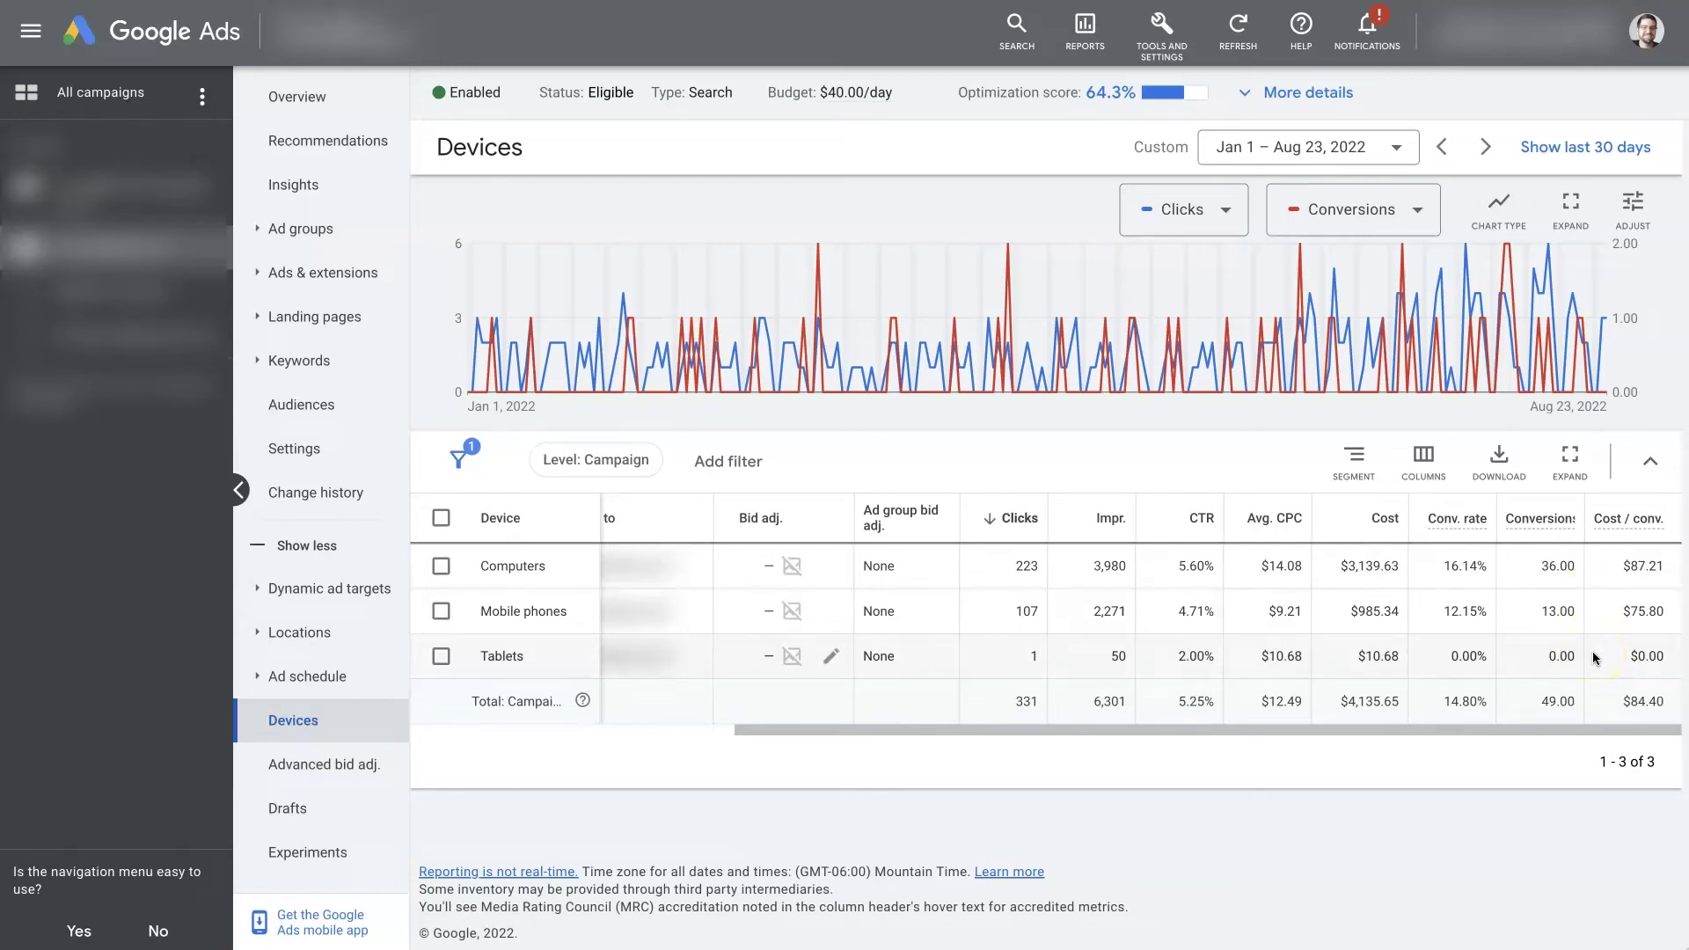
left_click(1594, 607)
left_click(1597, 577)
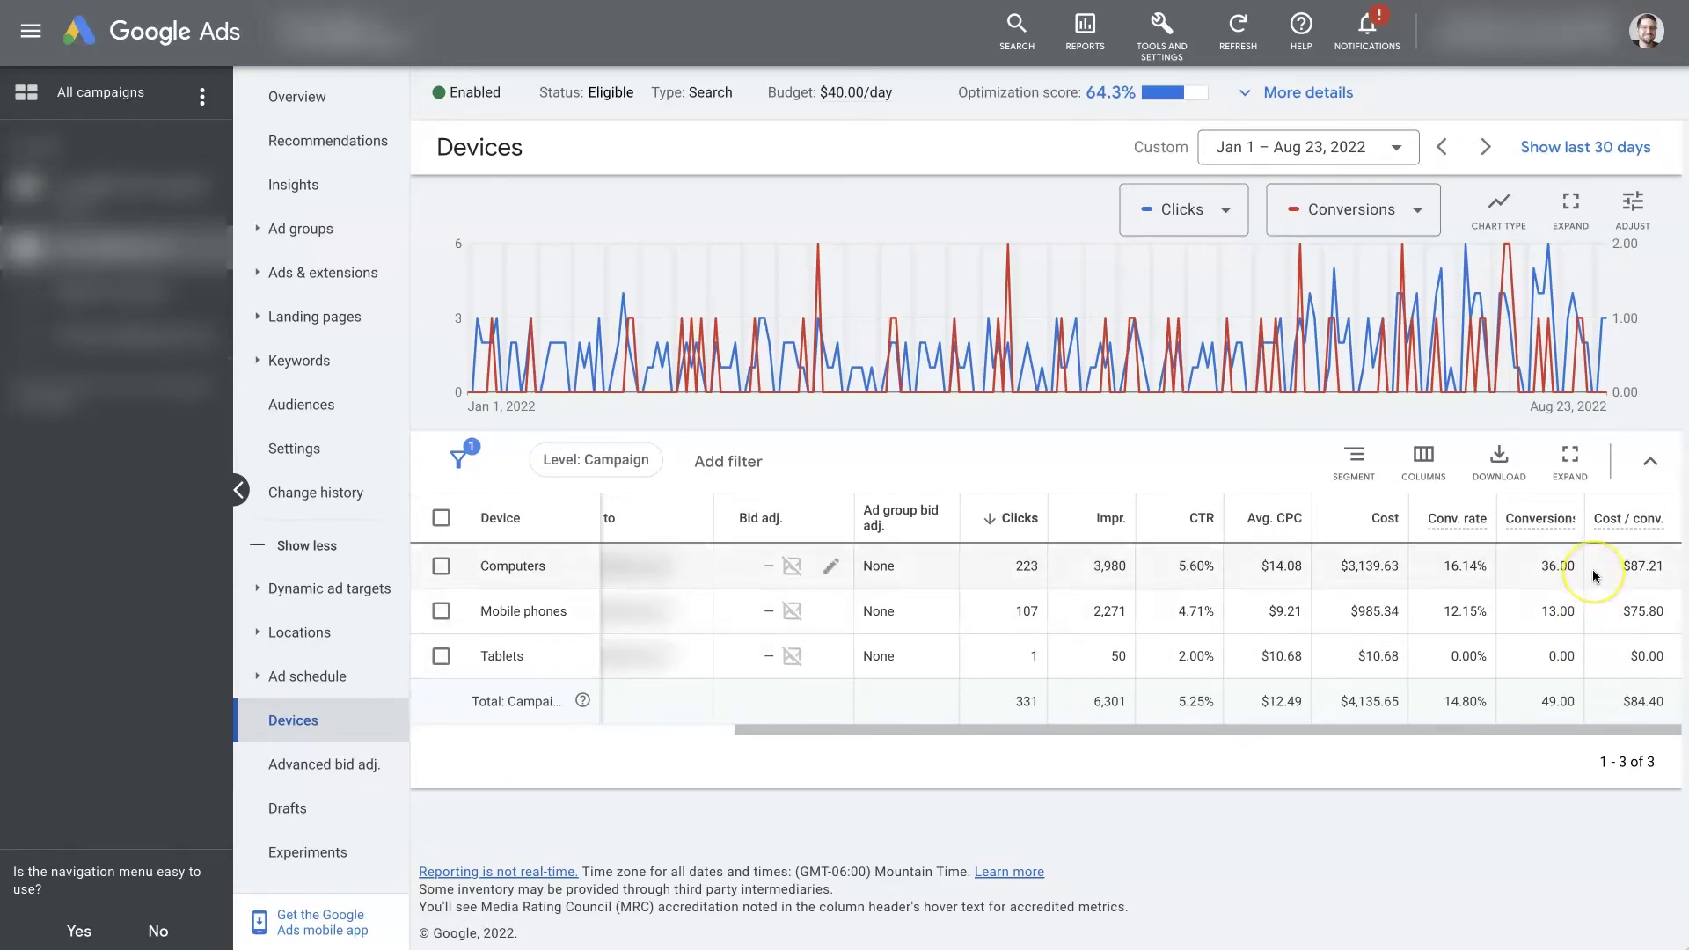
left_click(1636, 568)
left_click(1626, 616)
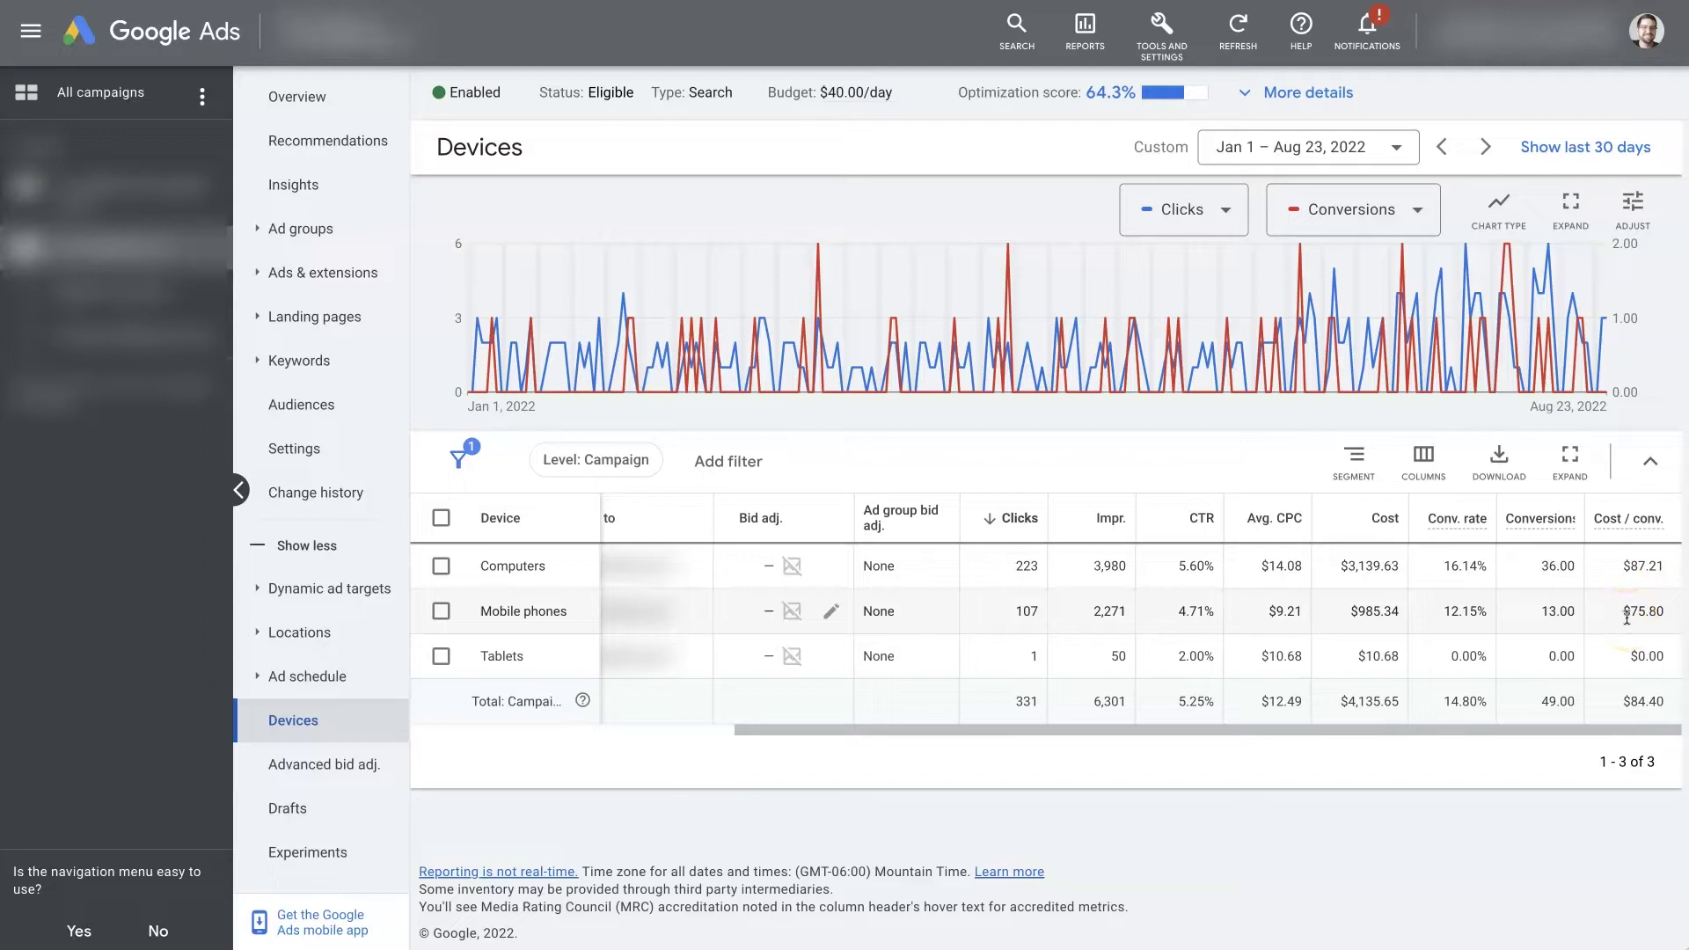
mouse_move(1630, 620)
left_mouse_down()
mouse_move(1546, 567)
mouse_move(1531, 625)
mouse_move(1551, 606)
mouse_move(1604, 618)
left_mouse_up()
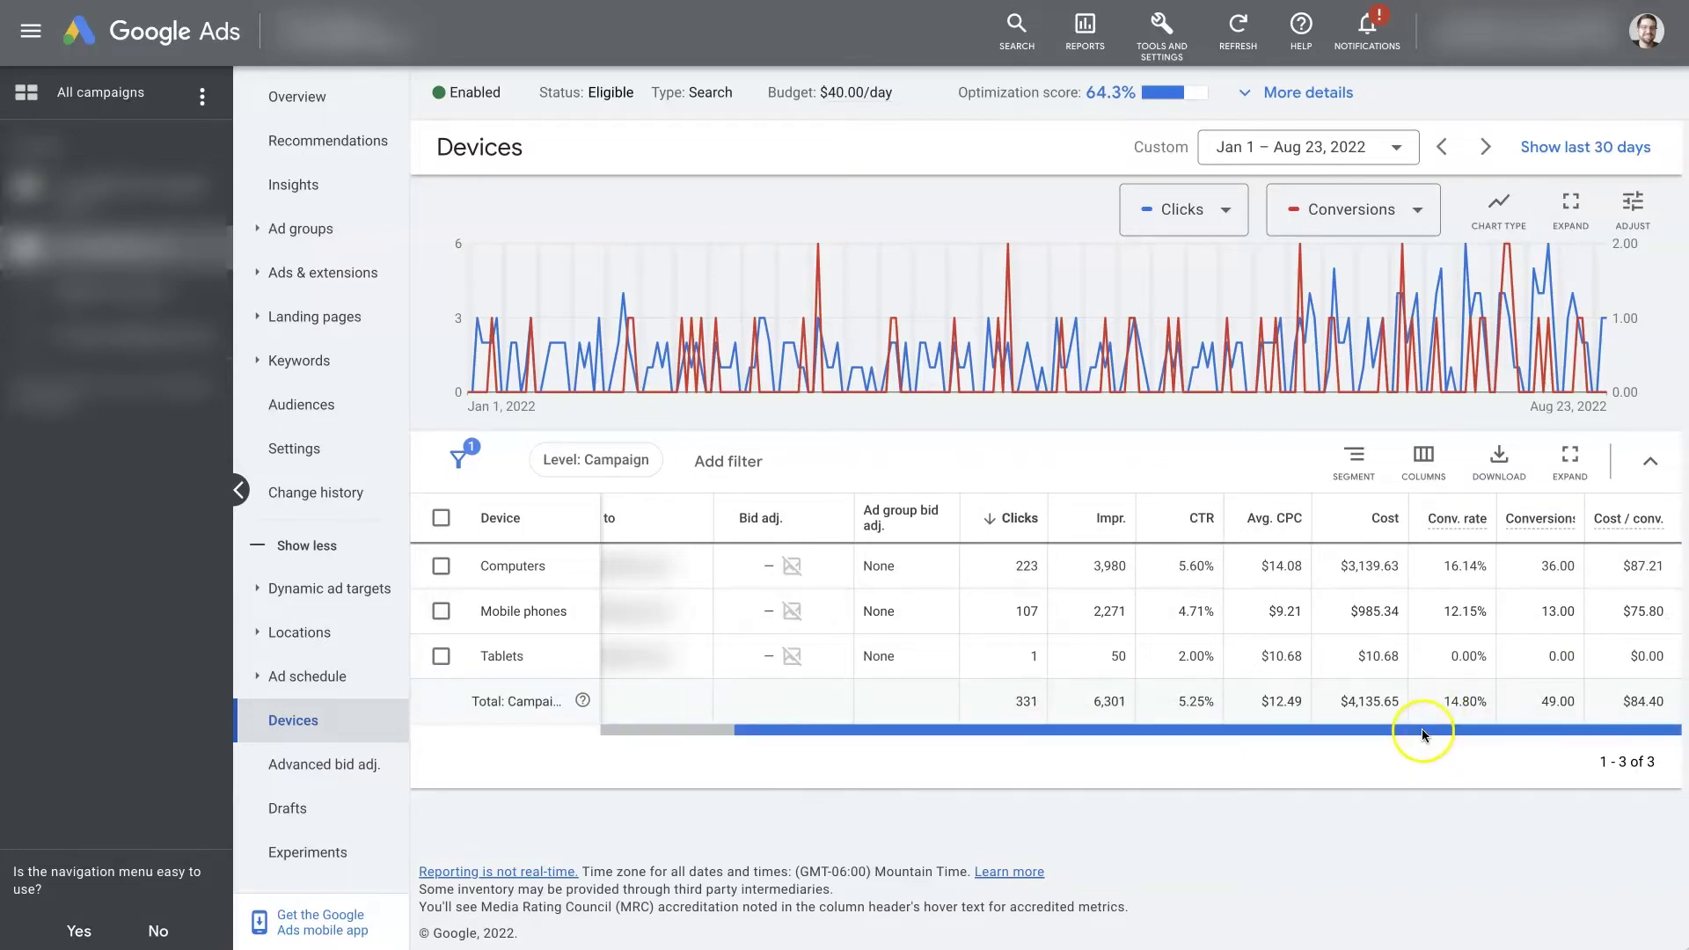
left_click_drag(1422, 727, 1226, 735)
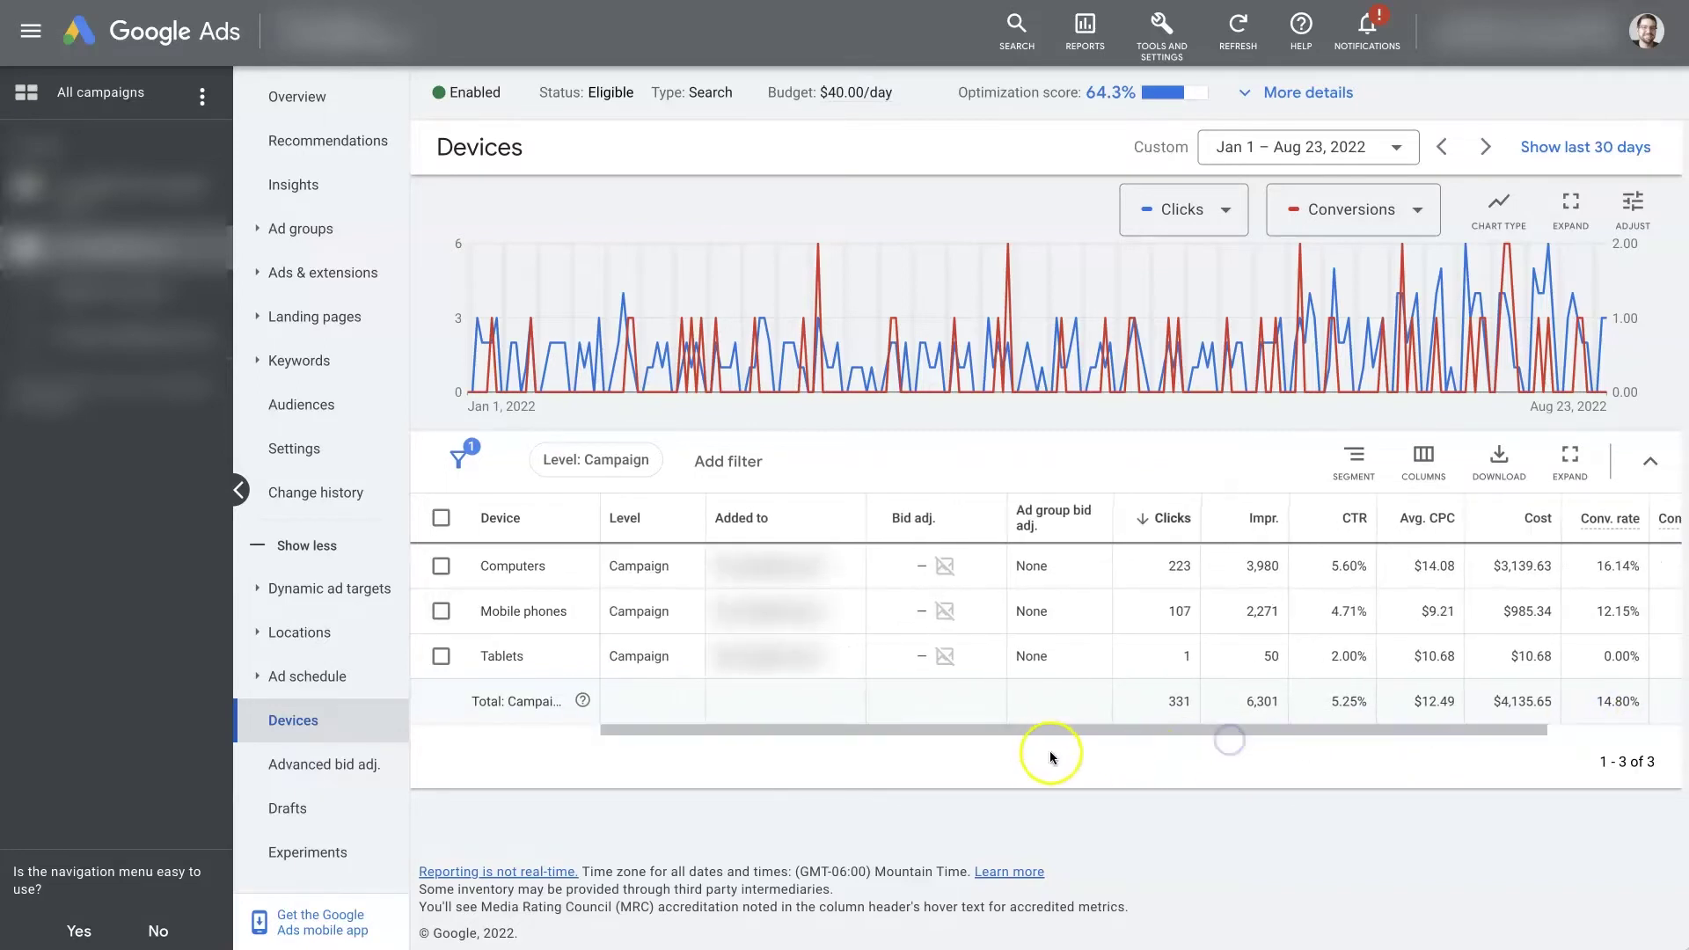
left_click_drag(1037, 735, 1189, 735)
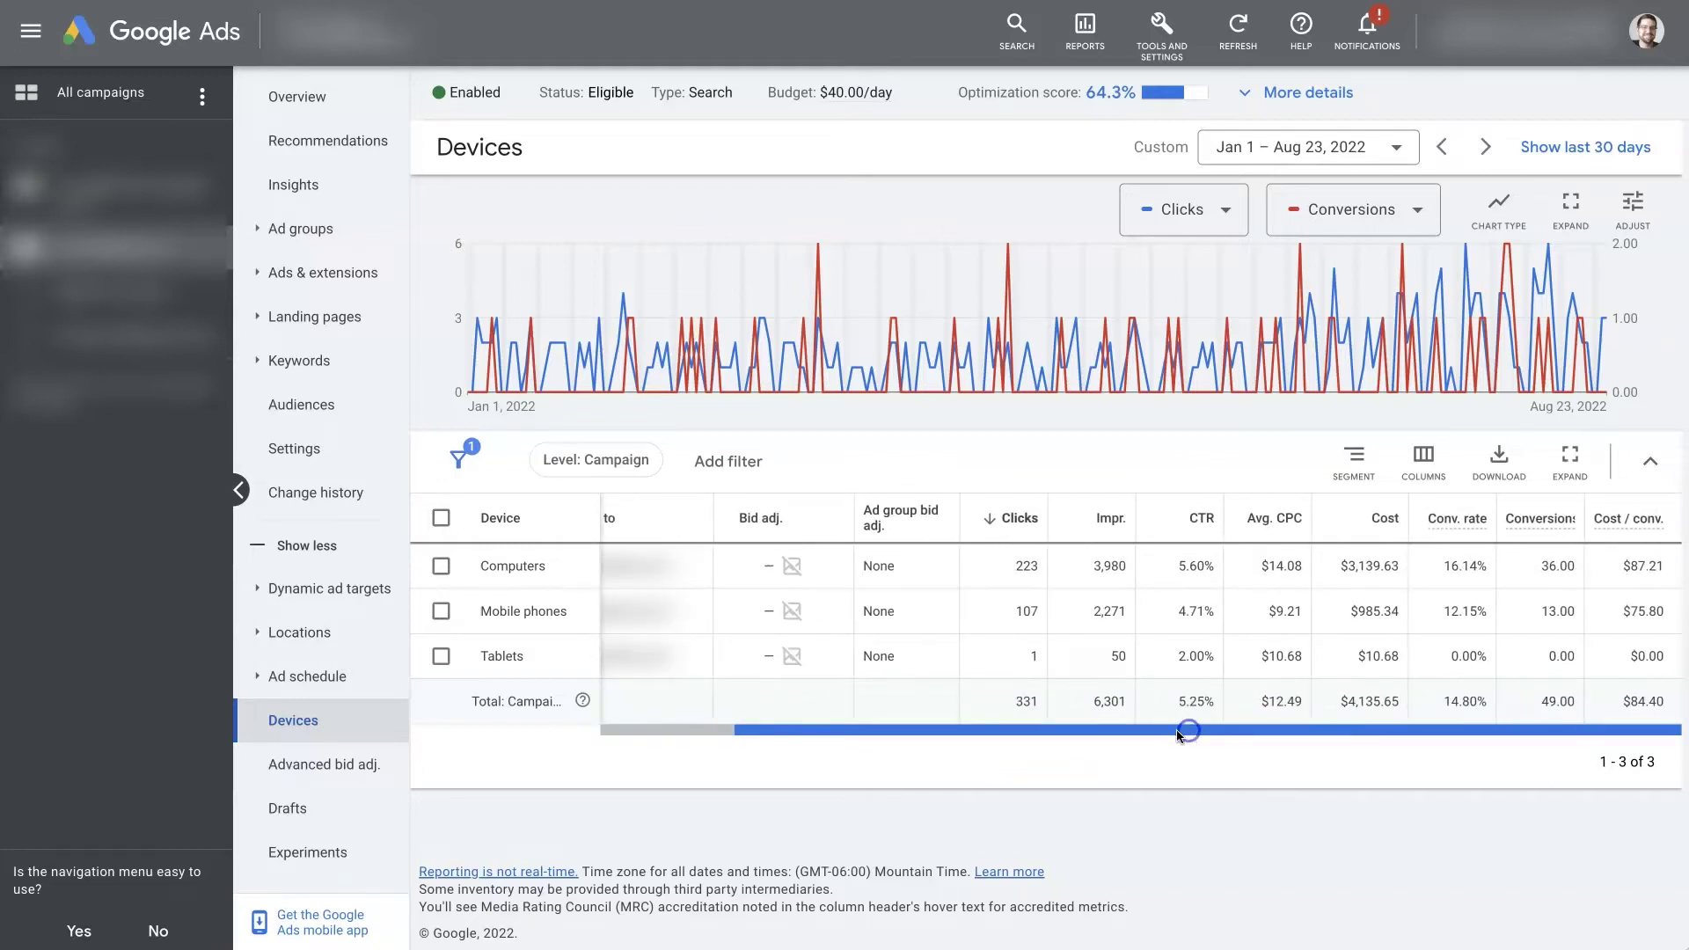
mouse_move(785, 621)
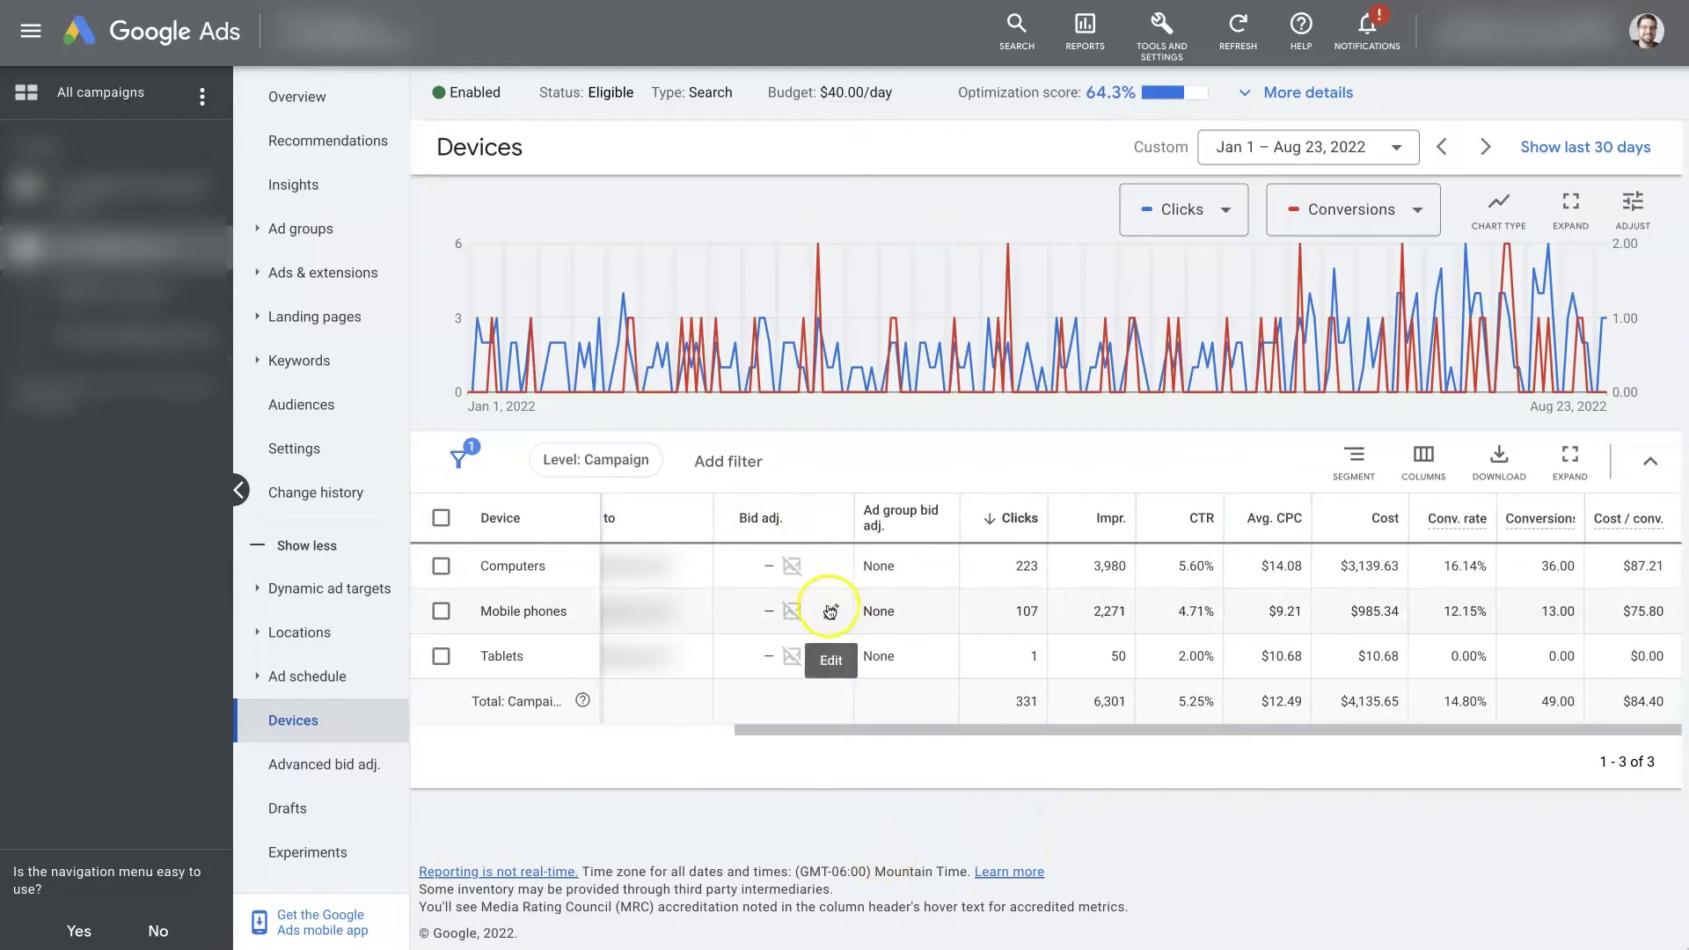
Enter an Increase of 10% for Mobile phones, with the example showing $10.00 becoming $11.00
left_click(827, 603)
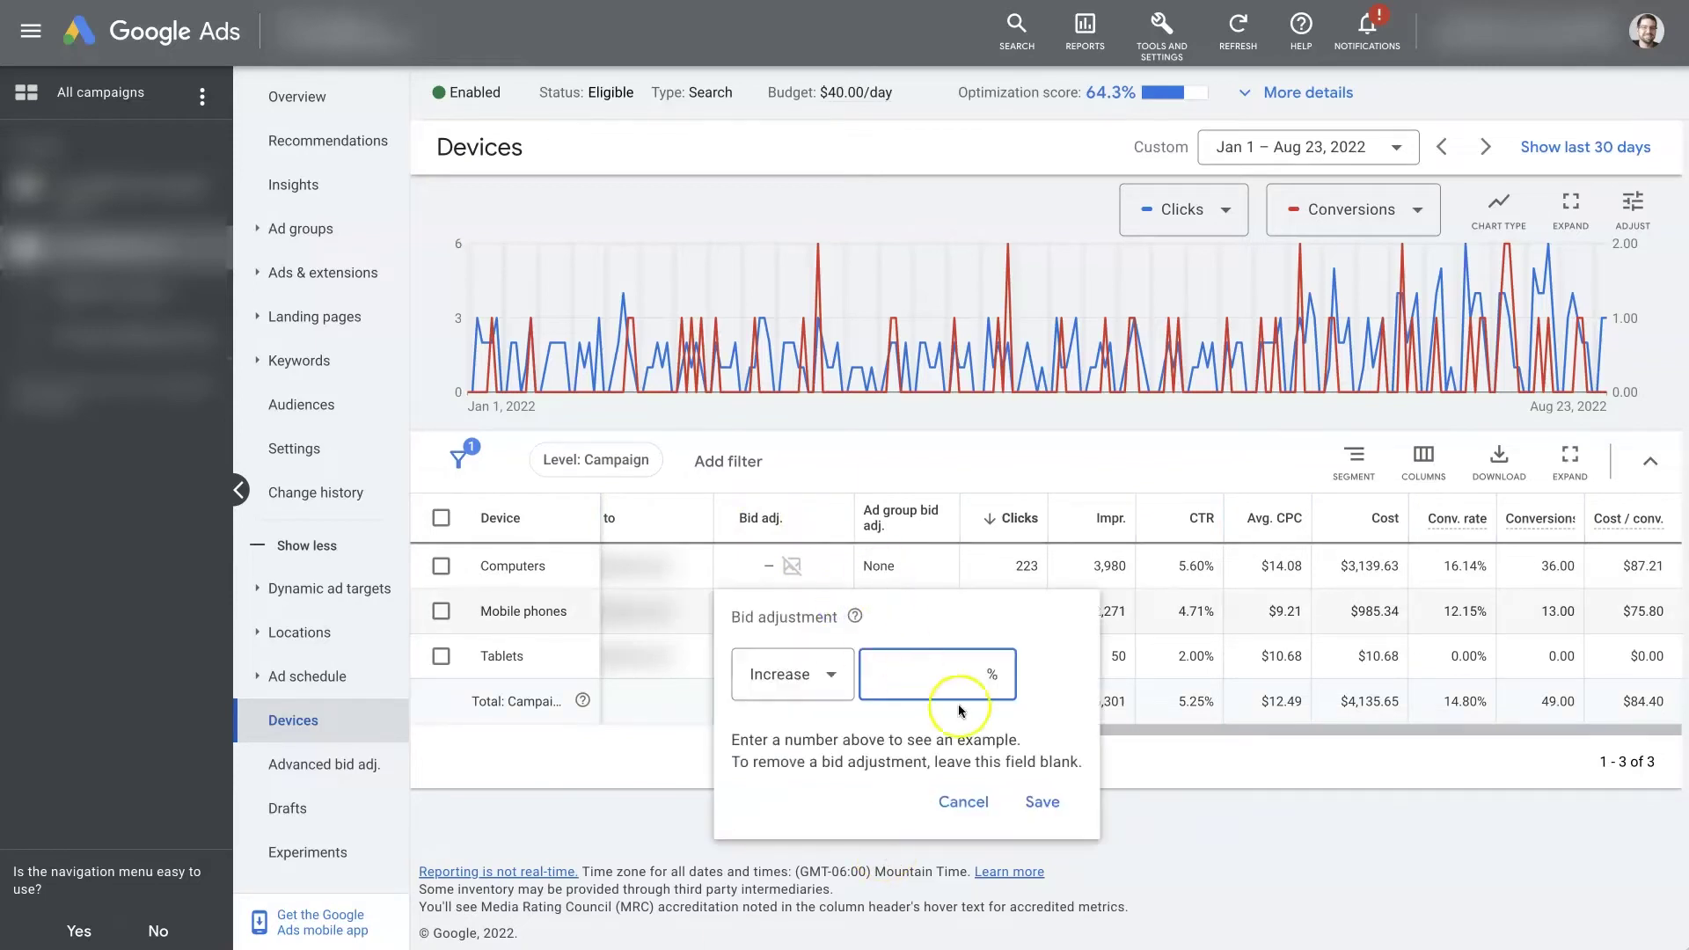
type("10")
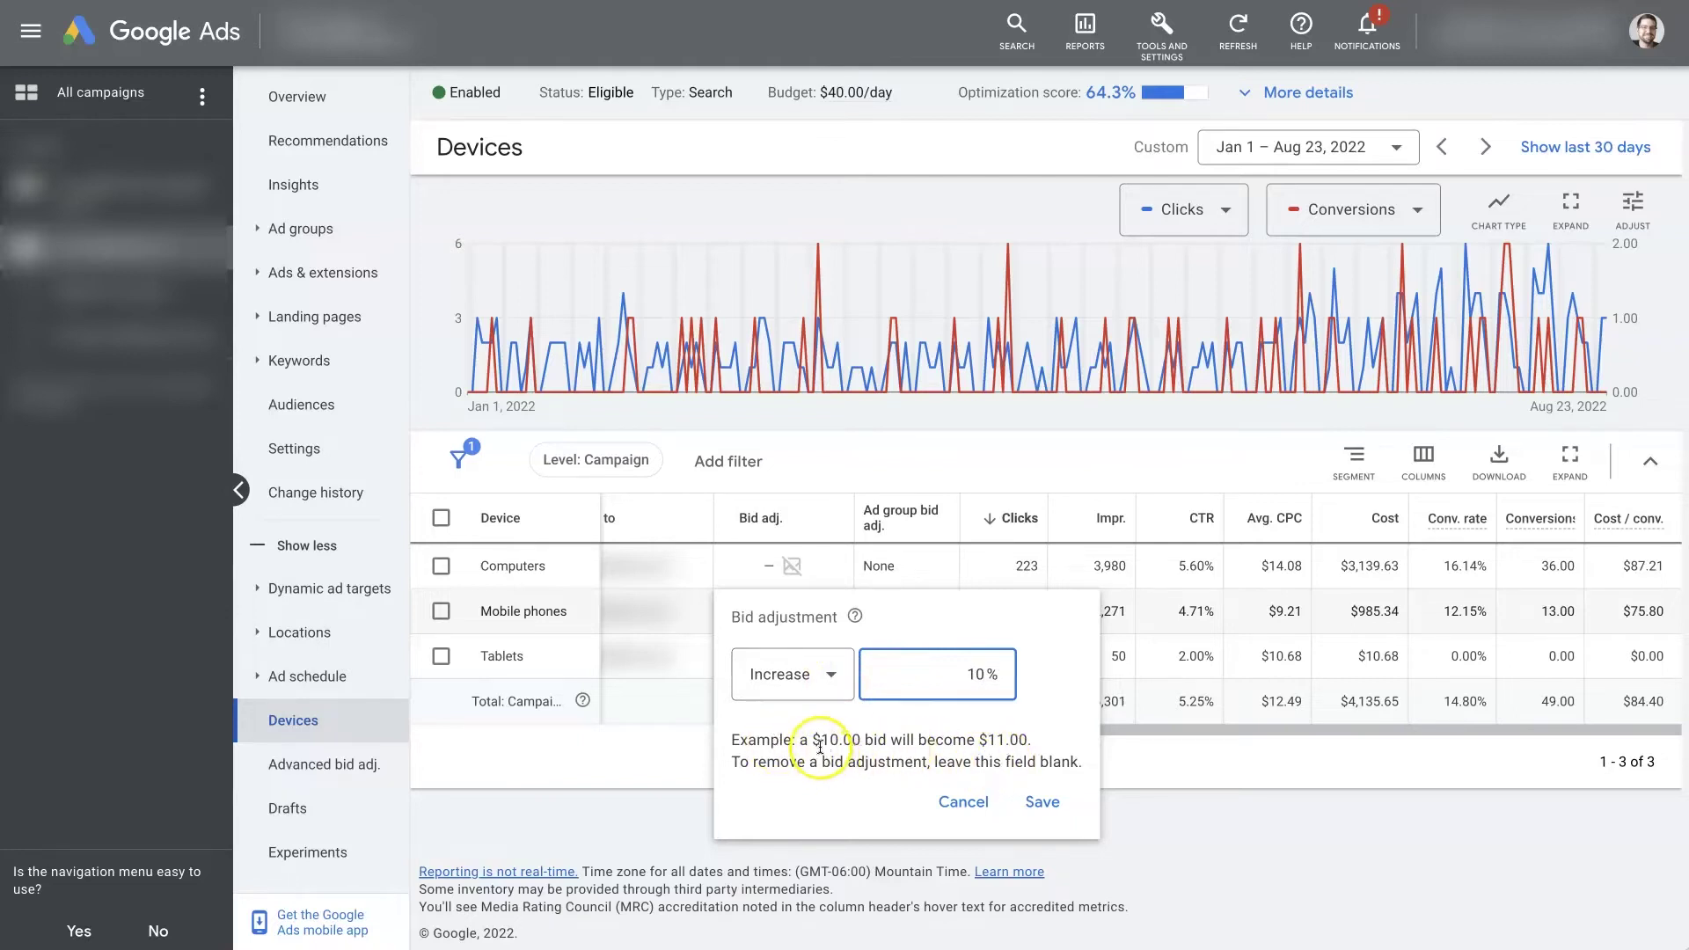
left_click_drag(813, 740, 856, 742)
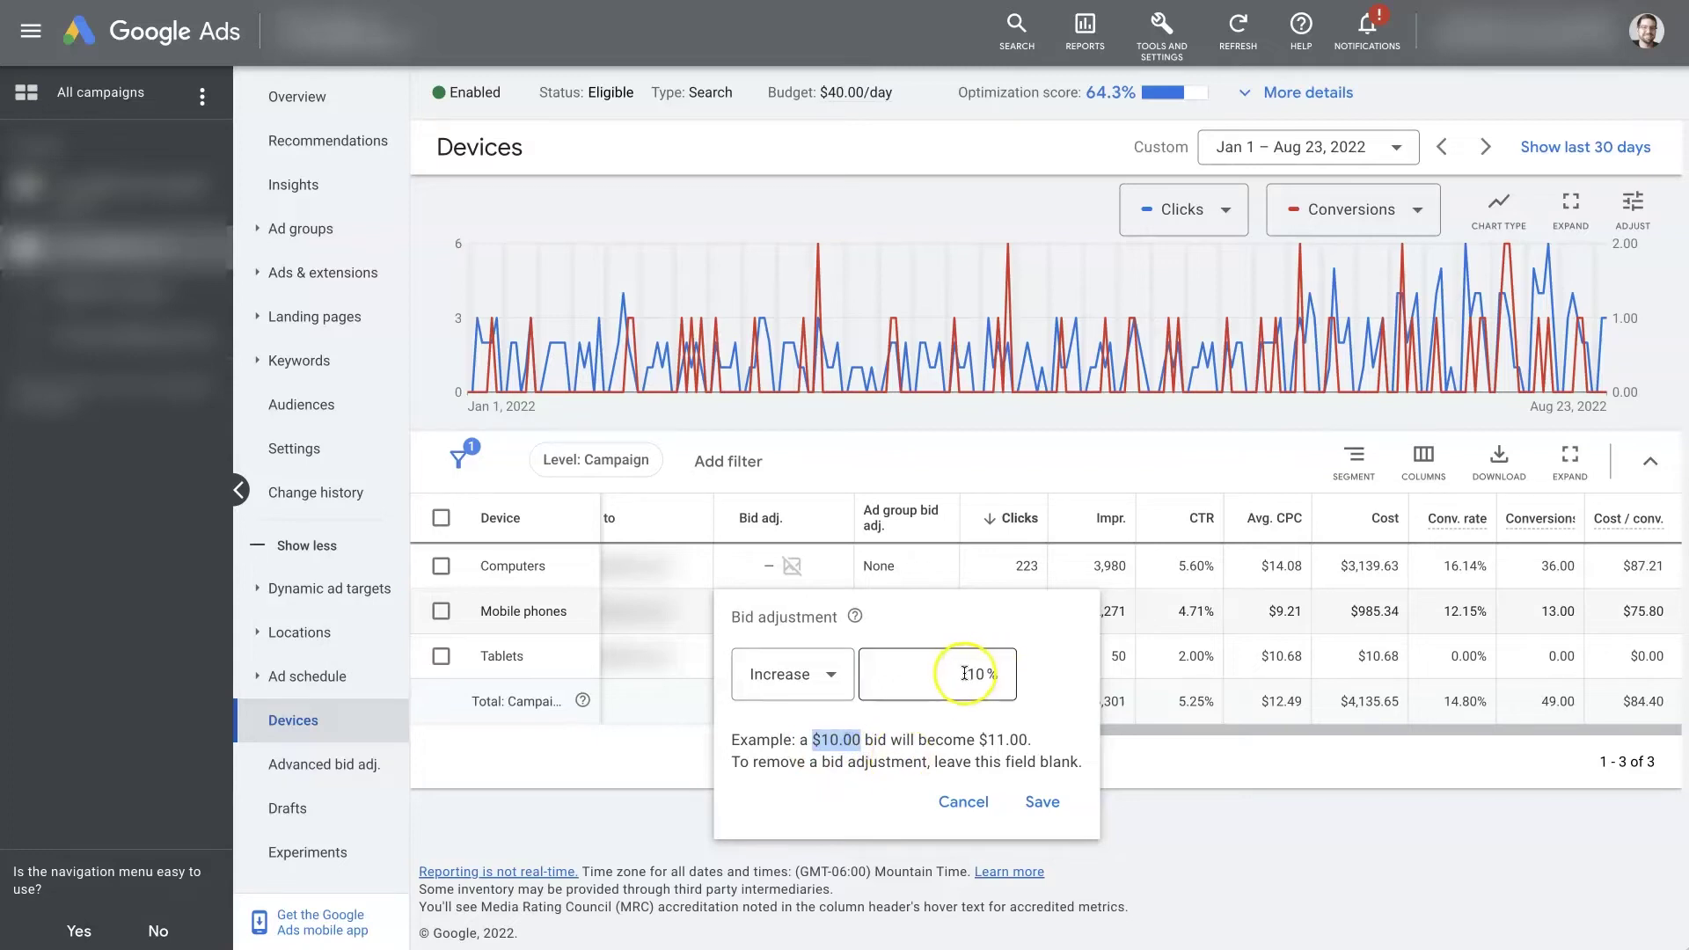
left_click(966, 674)
left_click_drag(980, 740, 1028, 740)
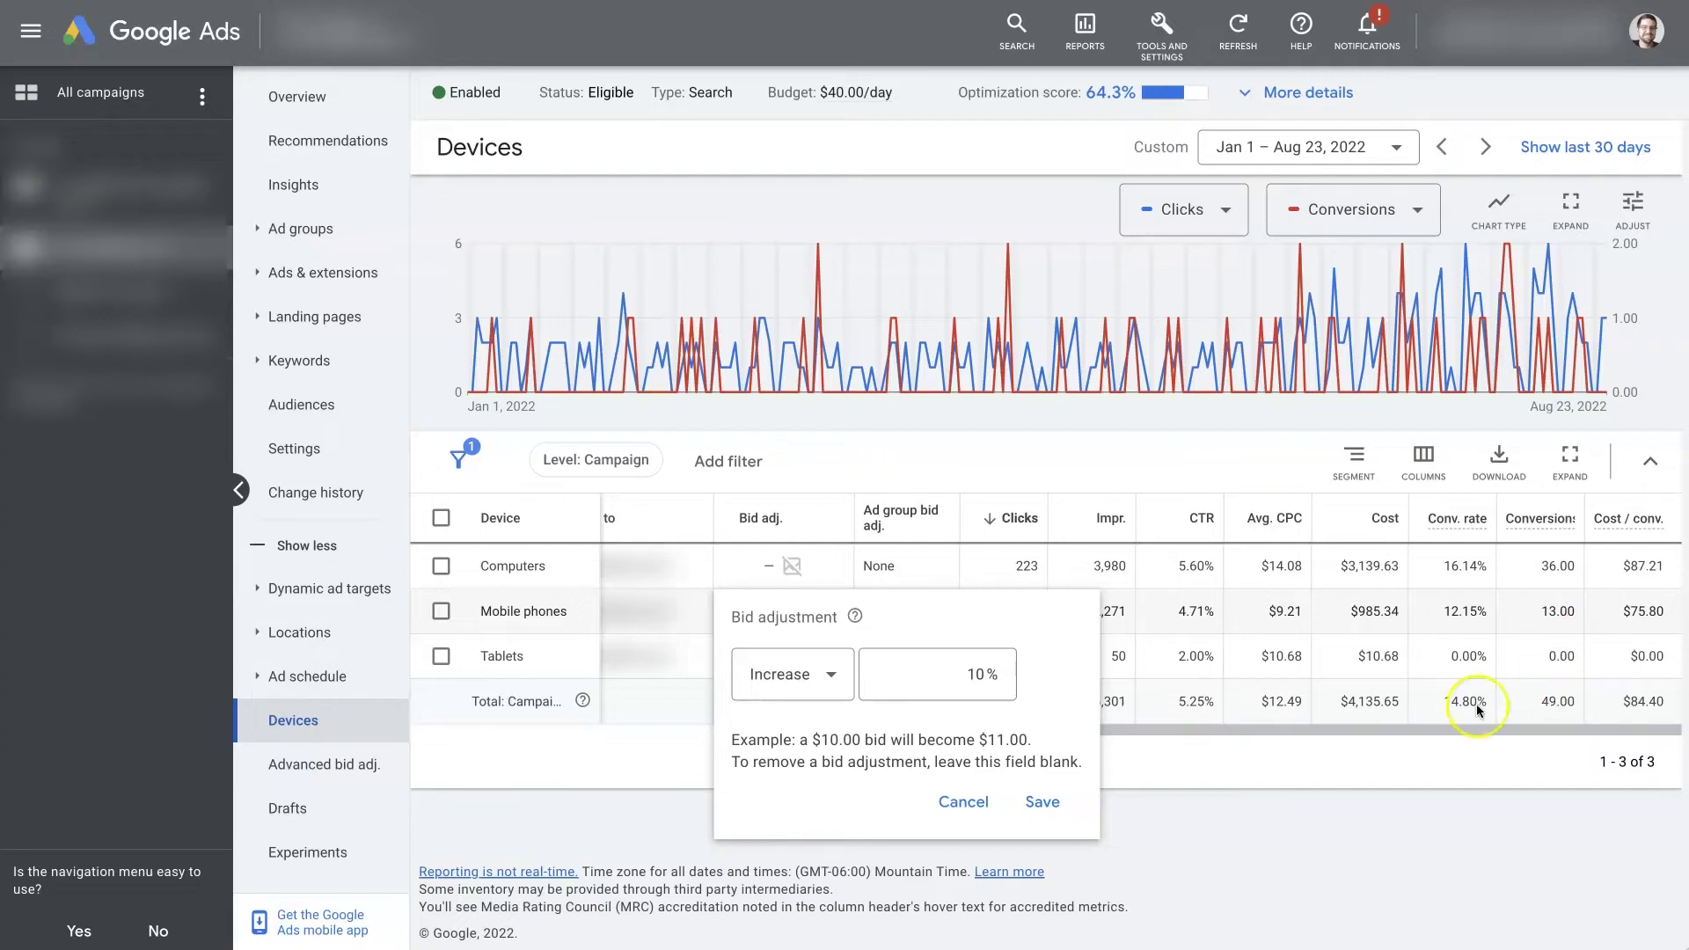
Save the Mobile phones +10% bid adjustment
left_click(1041, 804)
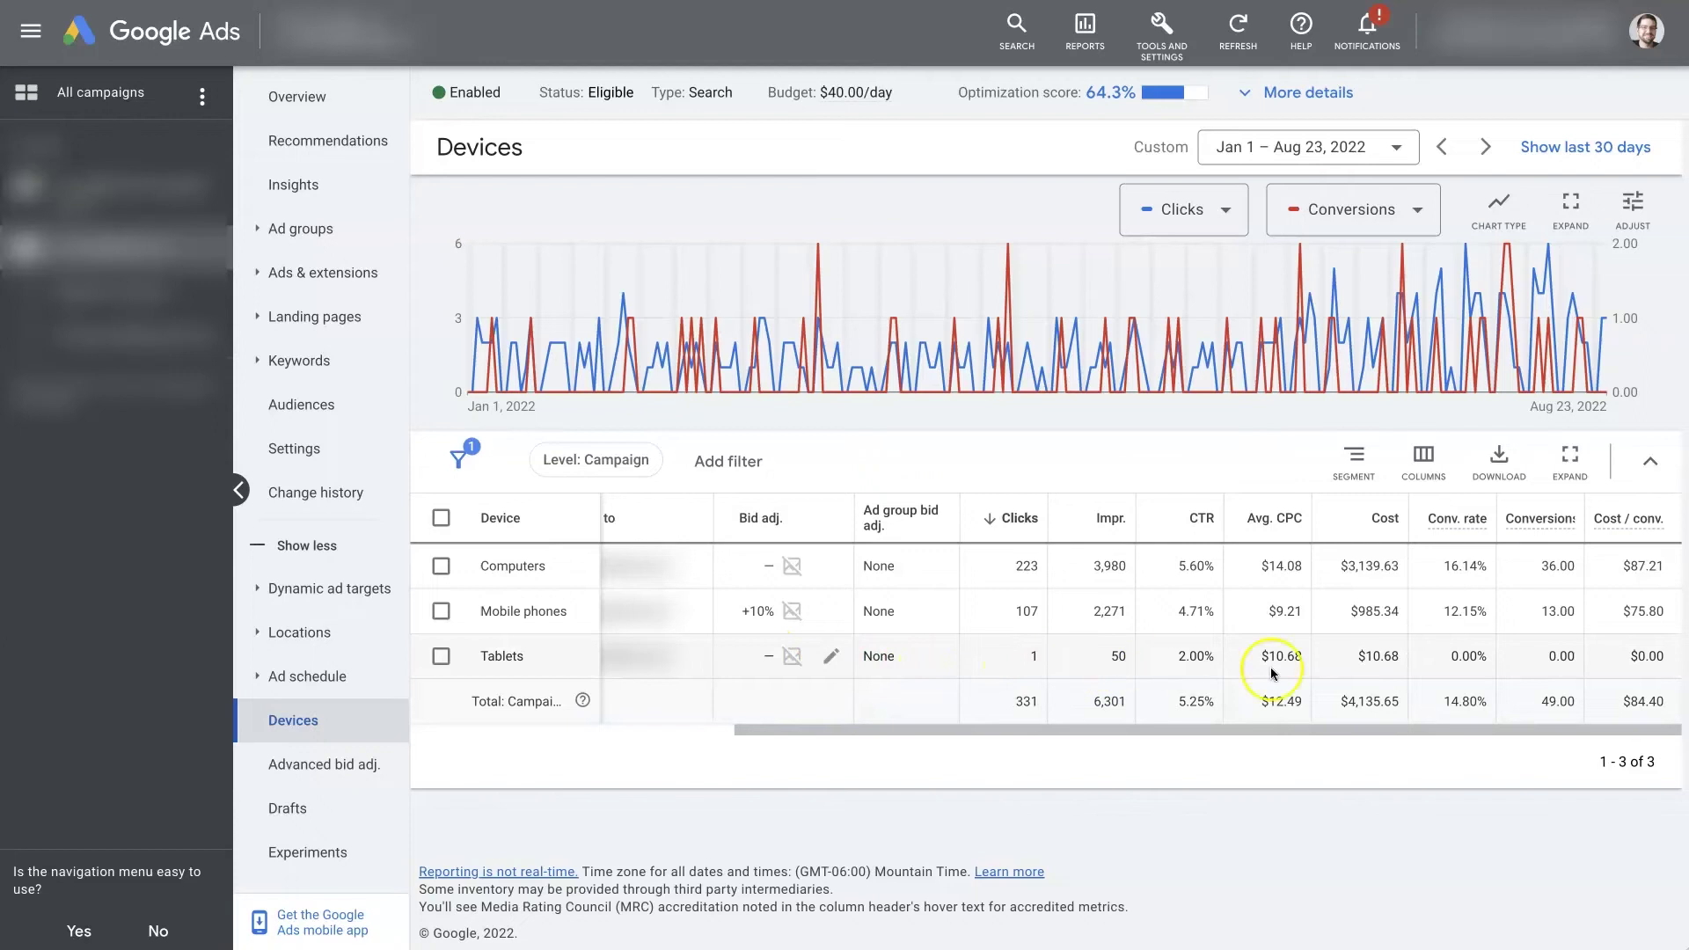
Set the Tablets bid adjustment to Decrease by 90%
left_click(831, 655)
left_click(792, 719)
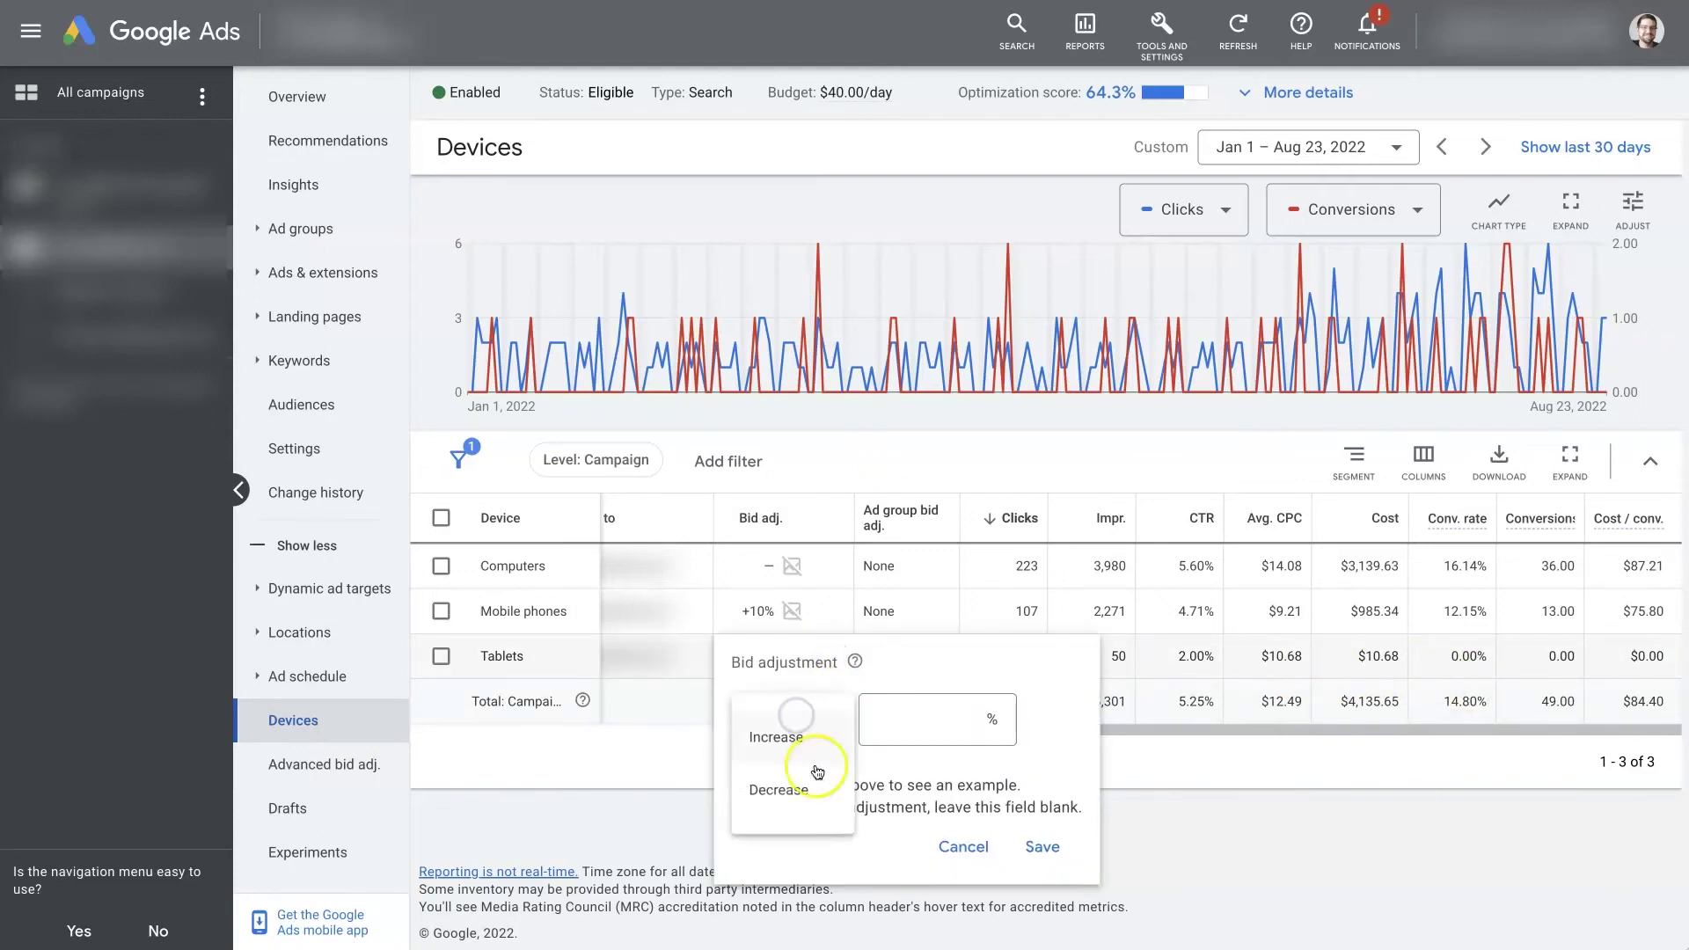
left_click(780, 790)
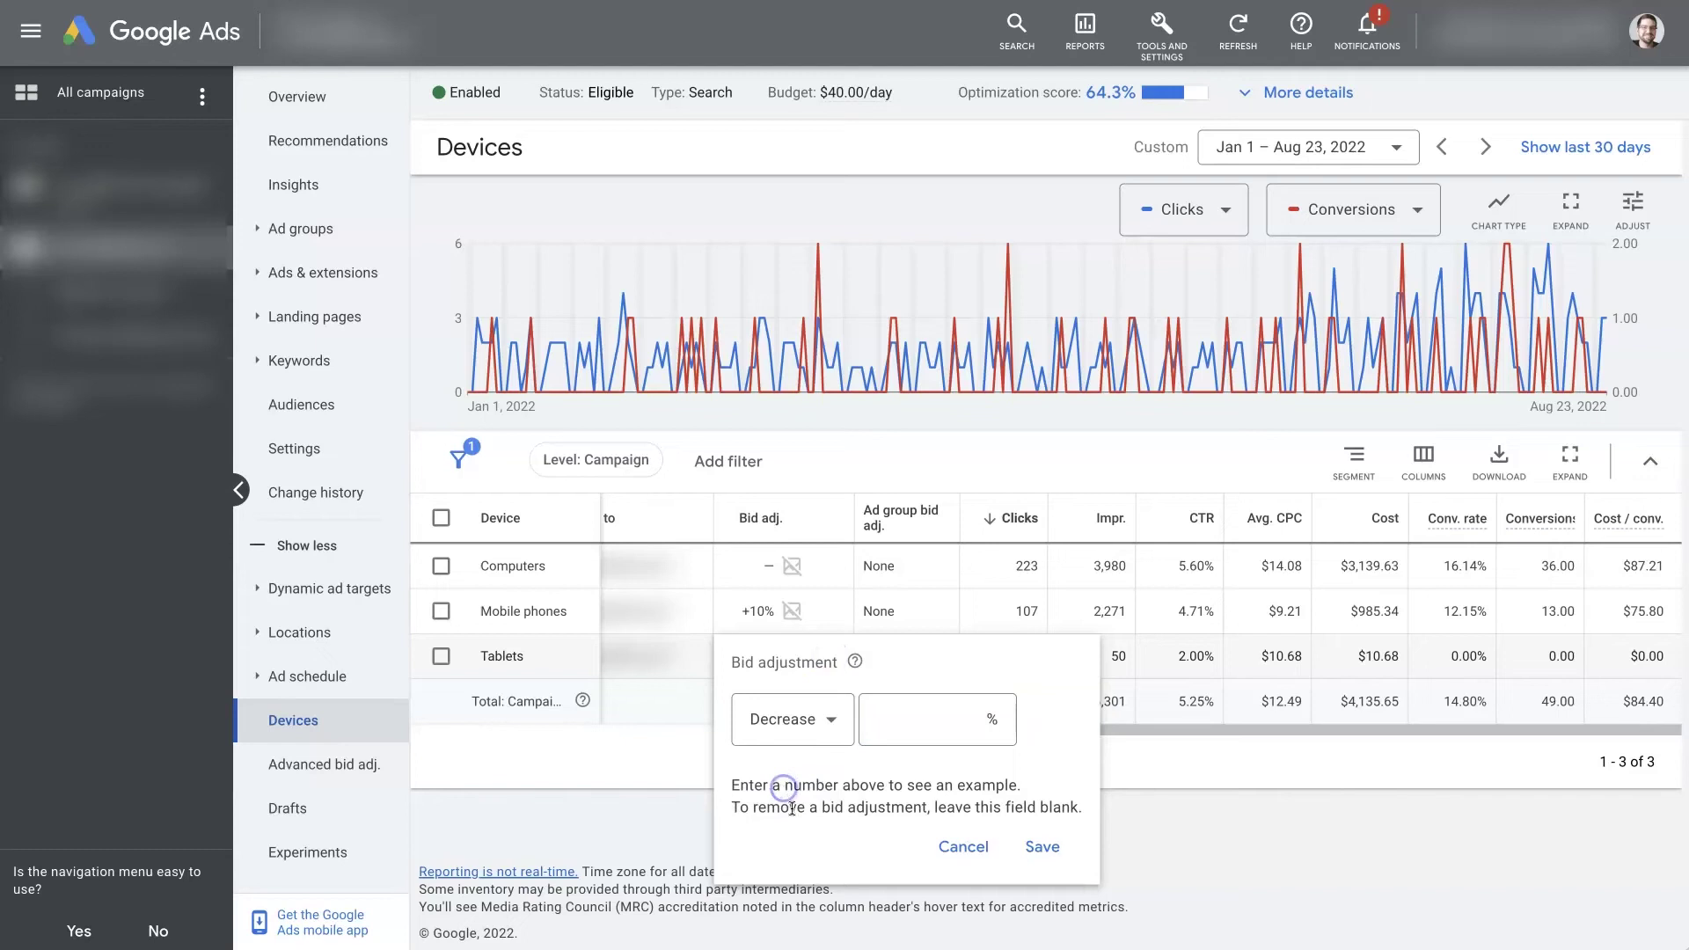
left_click(974, 718)
type("90")
Check the example bid dropping from $10.00 to $1.00, then close the Tablets popup
left_click(897, 785)
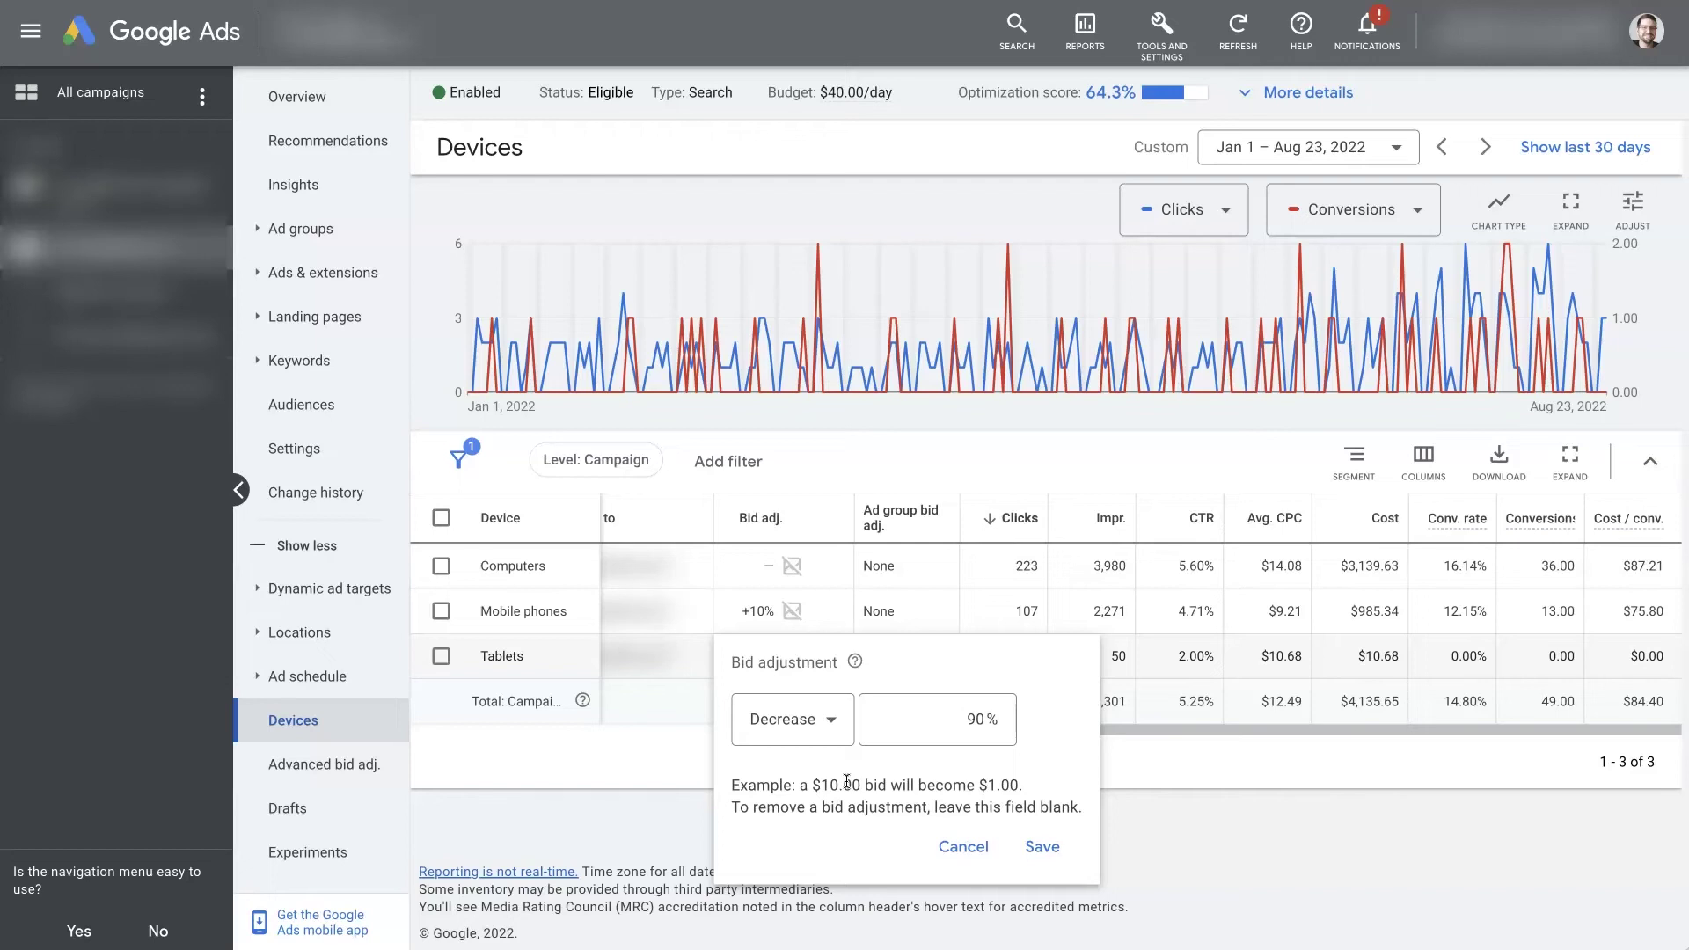
left_click(990, 718)
left_click(949, 849)
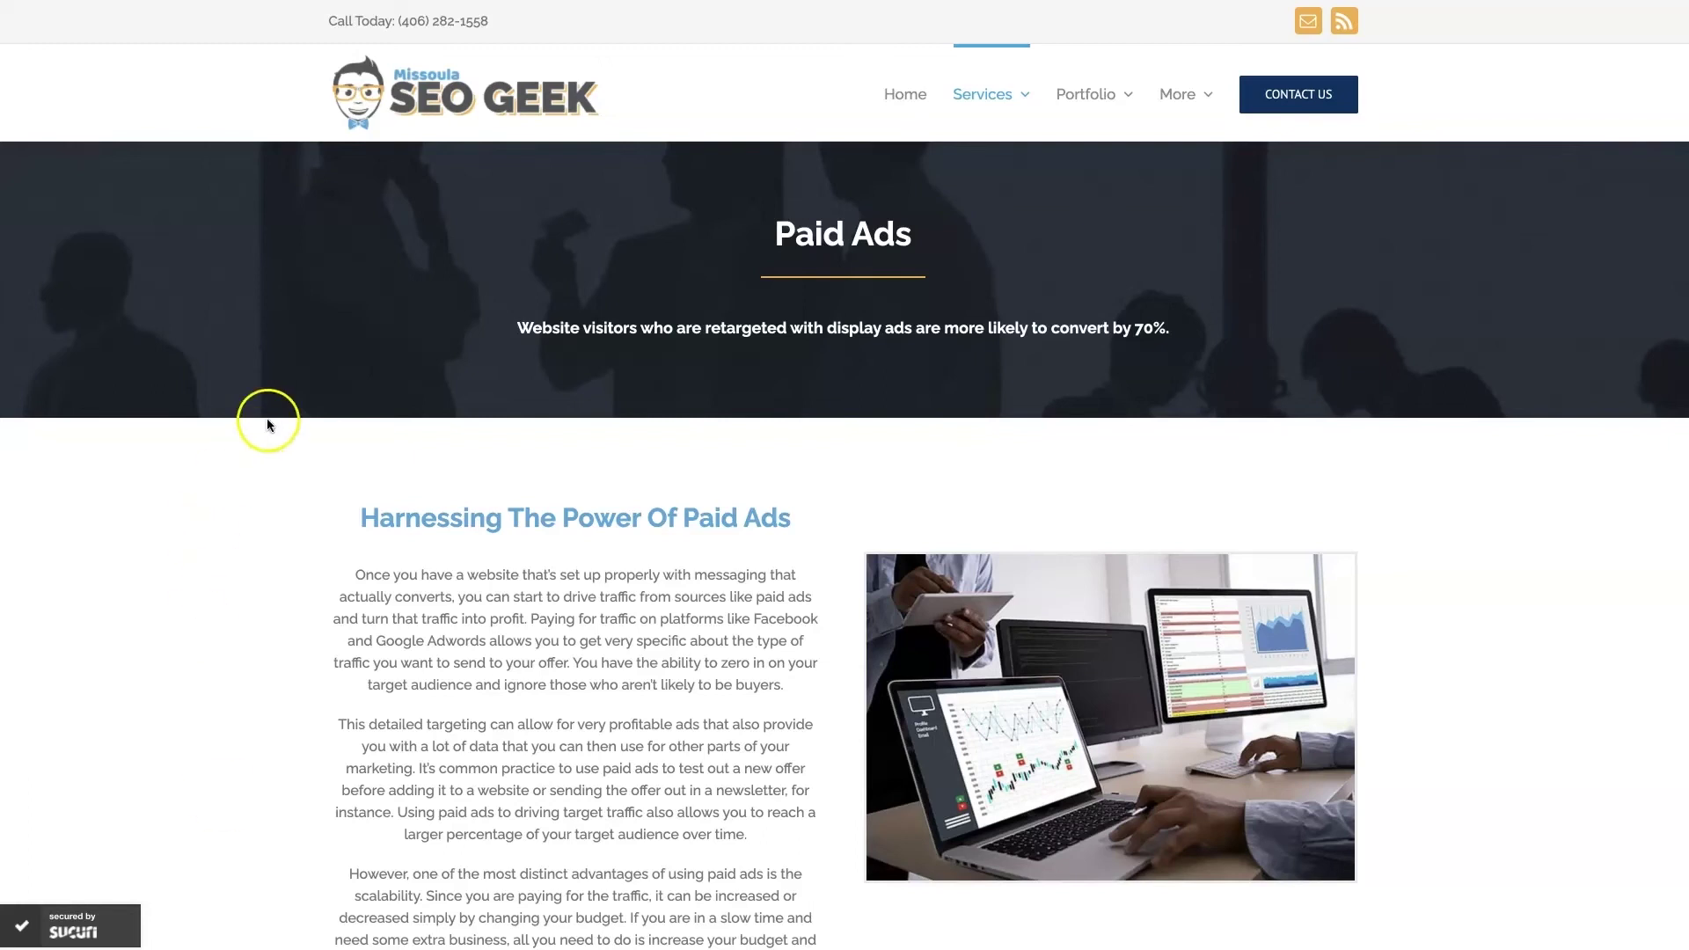
left_click(1528, 594)
scroll(1495, 651, "down", 15)
scroll(1496, 655, "down", 4)
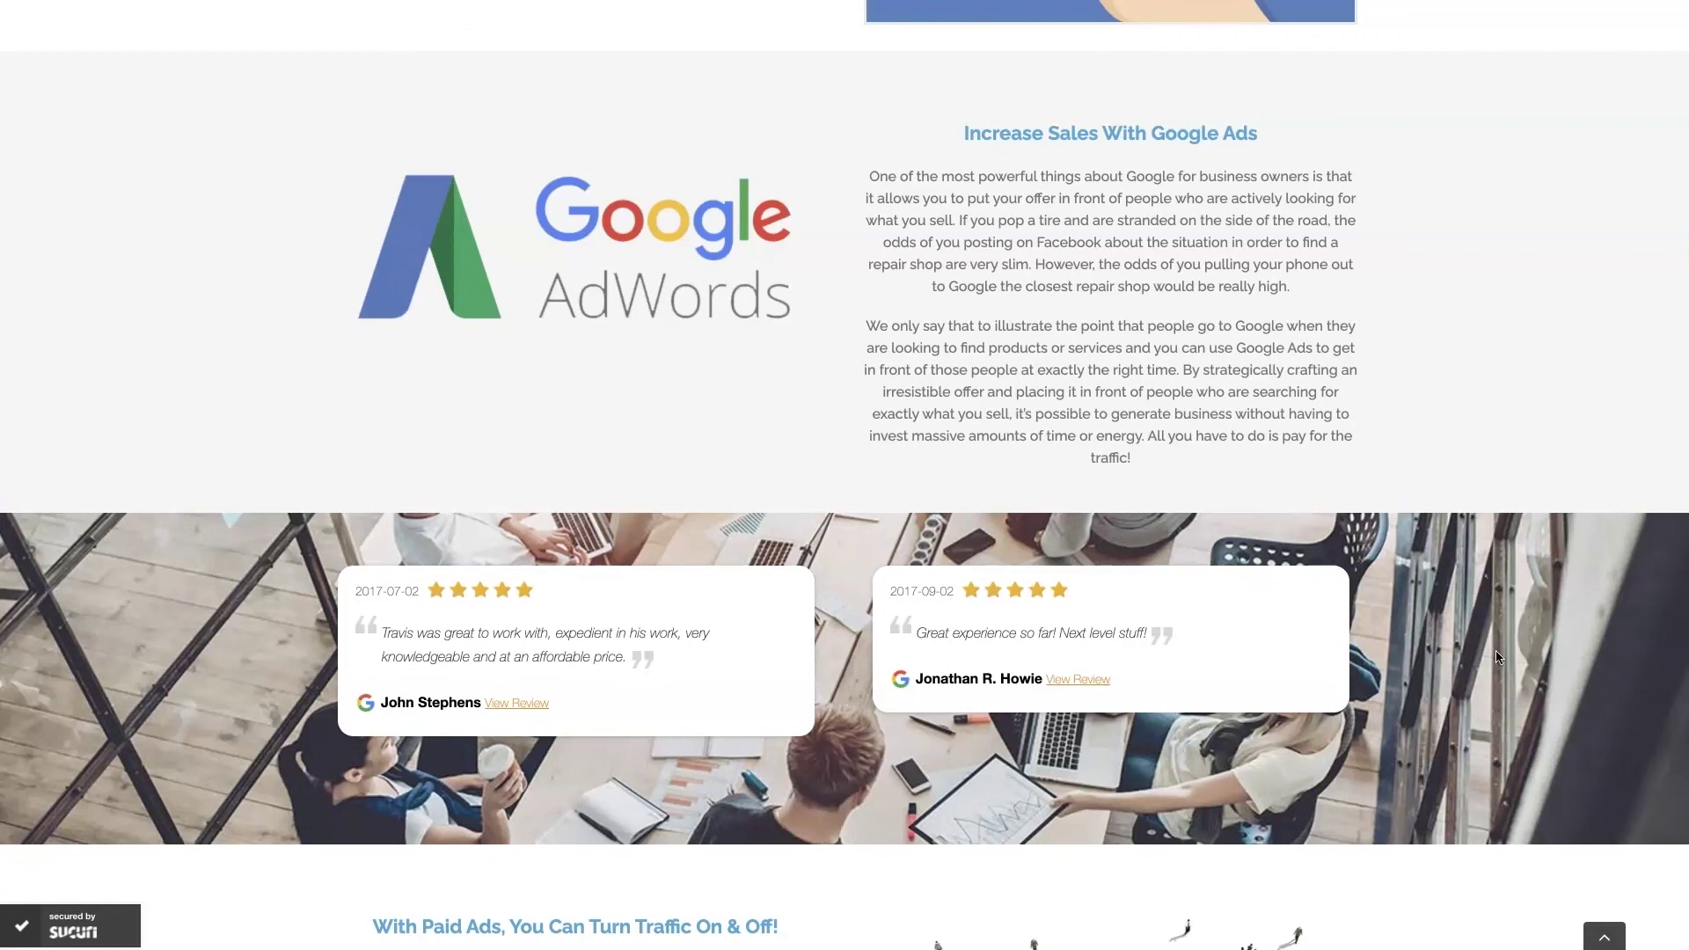
scroll(1499, 657, "up", 1)
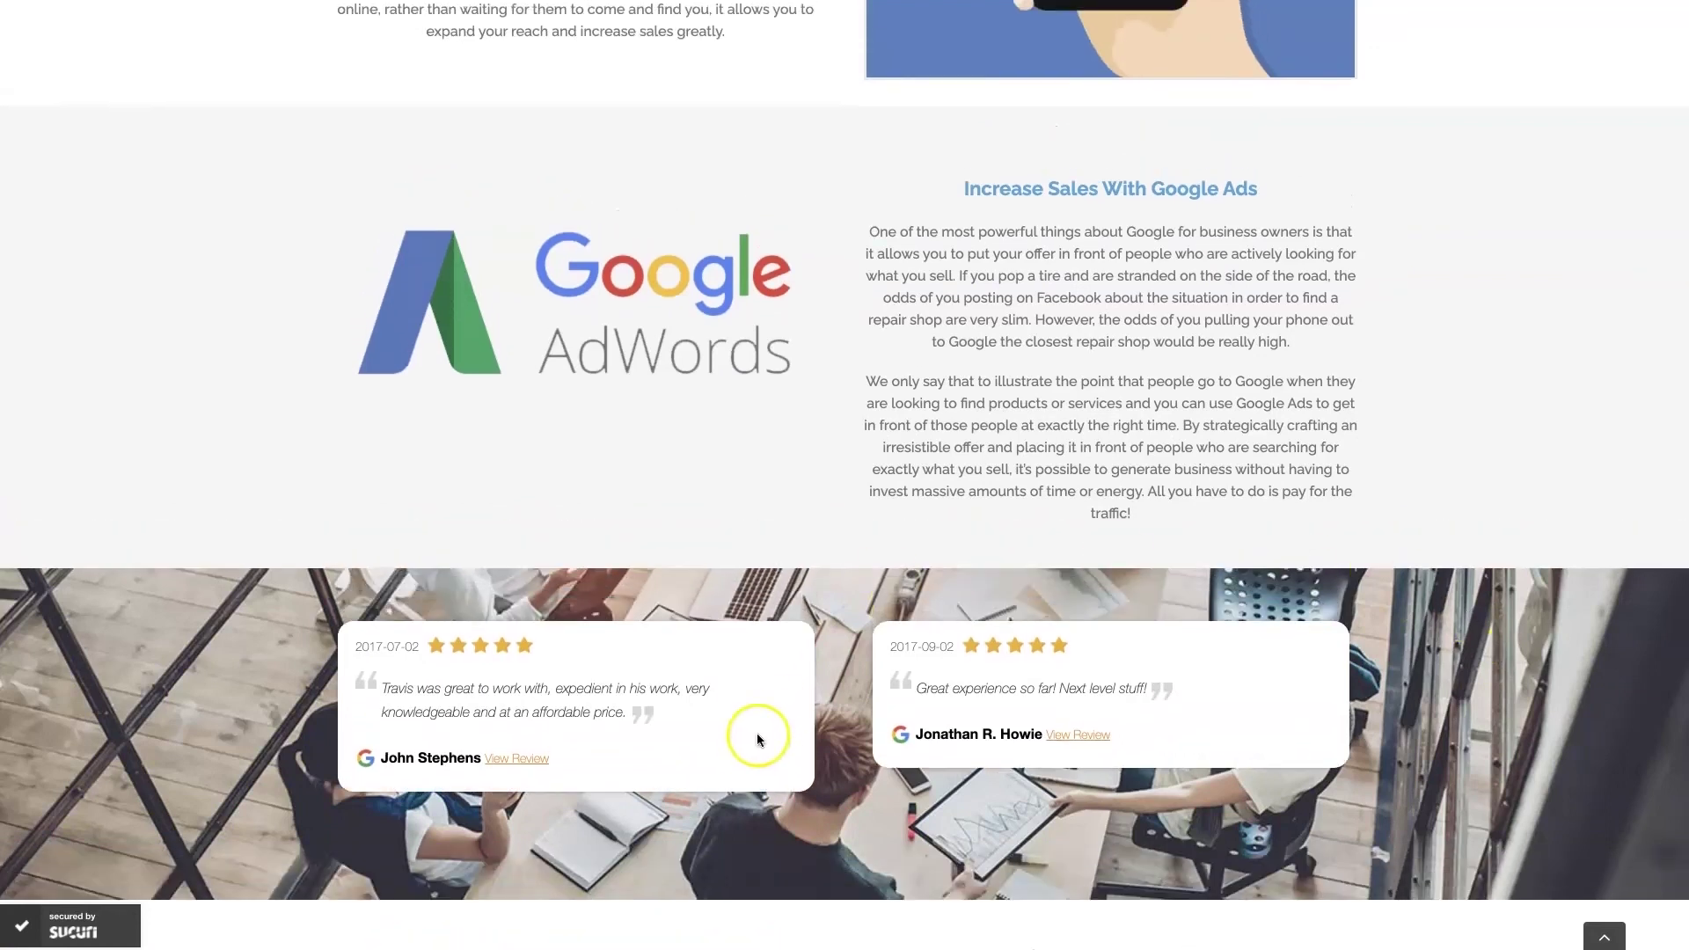